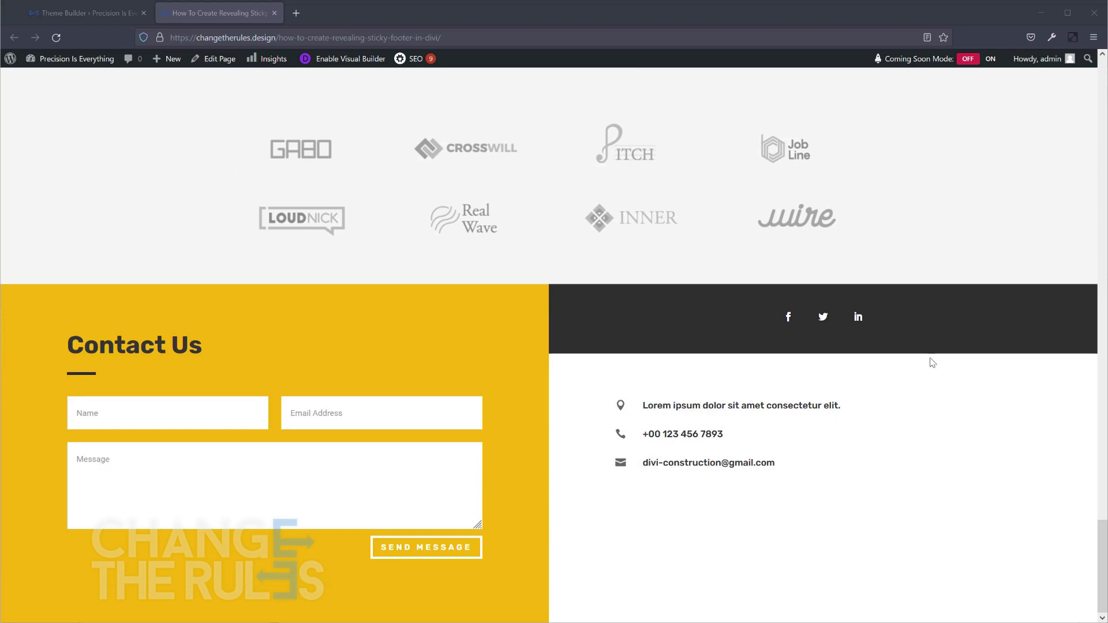
Step: Examine how the contact footer of the finished page is revealed beneath the client logos while scrolling
scroll(931, 363, up, 5)
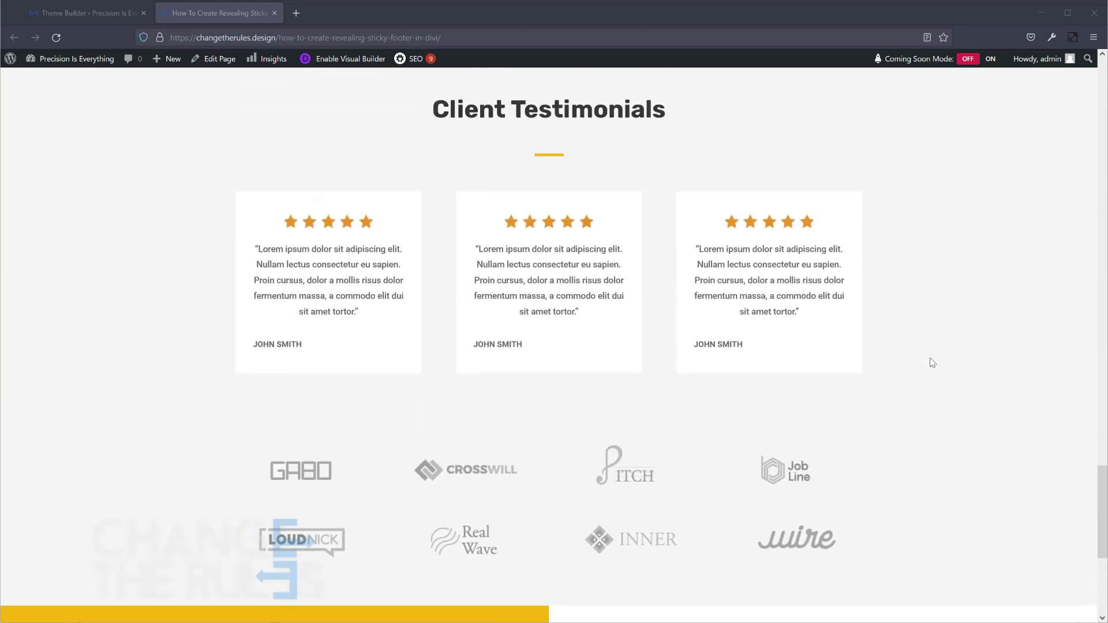
scroll(931, 362, up, 1)
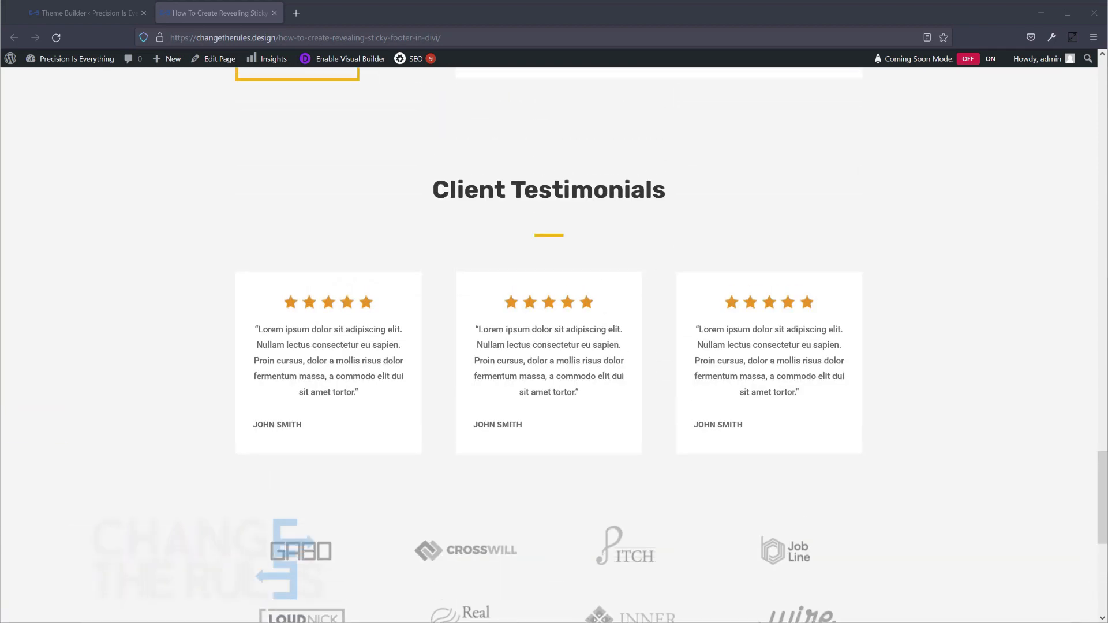
scroll(980, 268, down, 6)
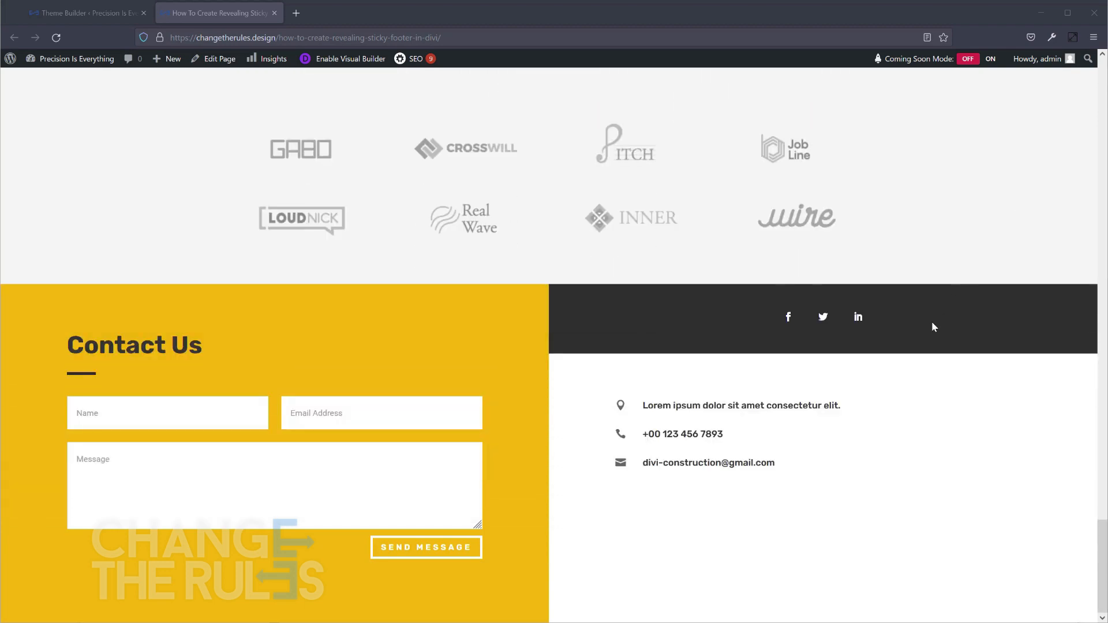
scroll(933, 327, up, 6)
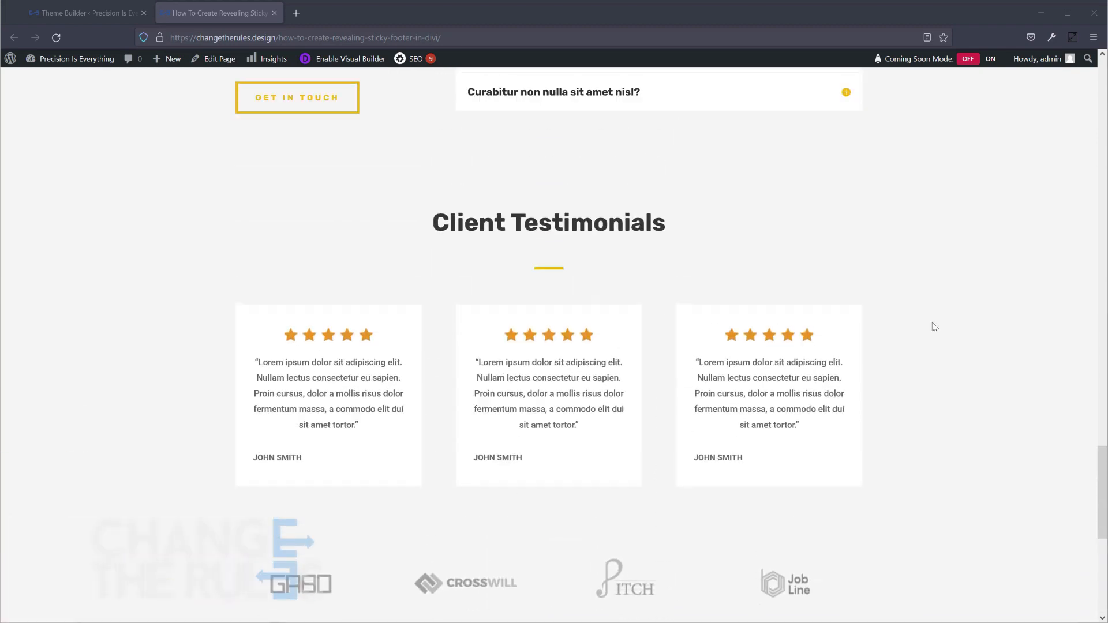
scroll(934, 327, down, 6)
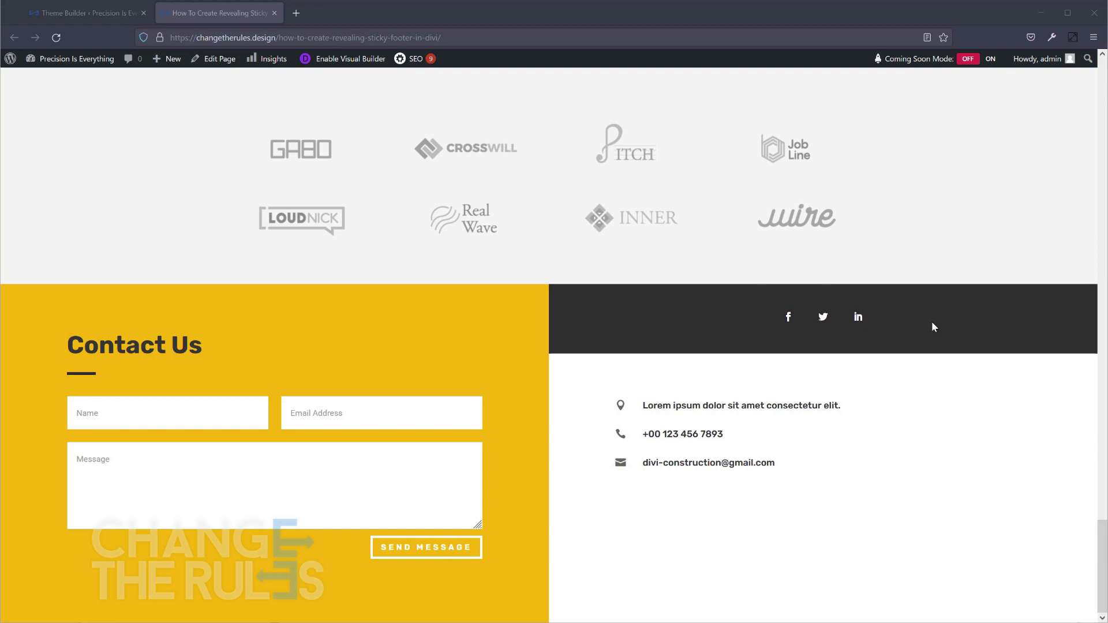
scroll(933, 327, up, 4)
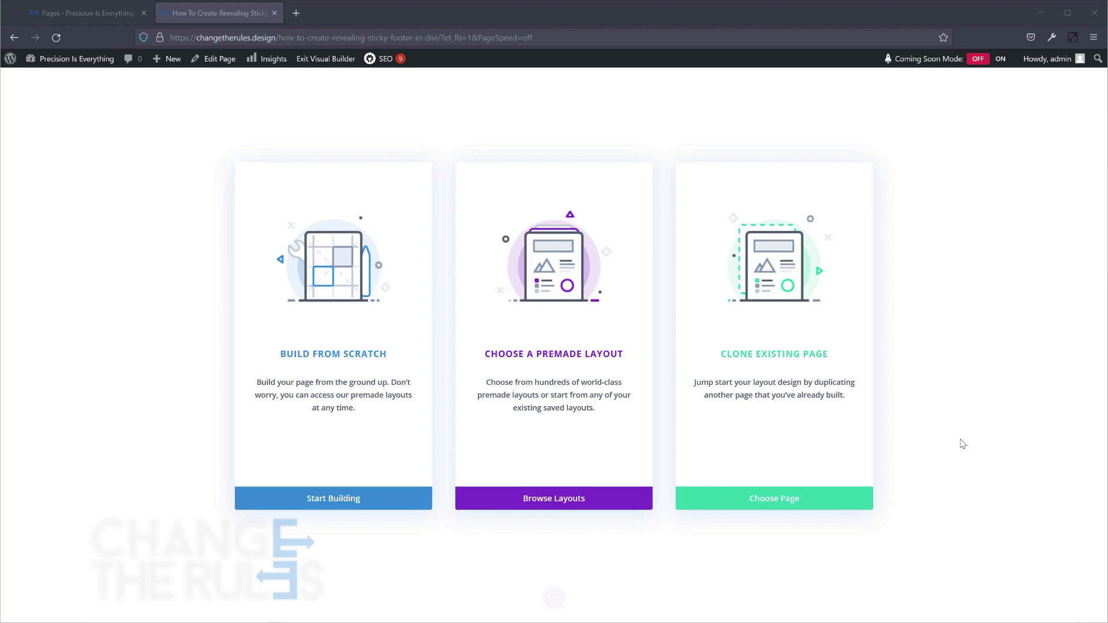
Step: Load the landing page layout of the premade Construction Company layout pack into the page
click(550, 505)
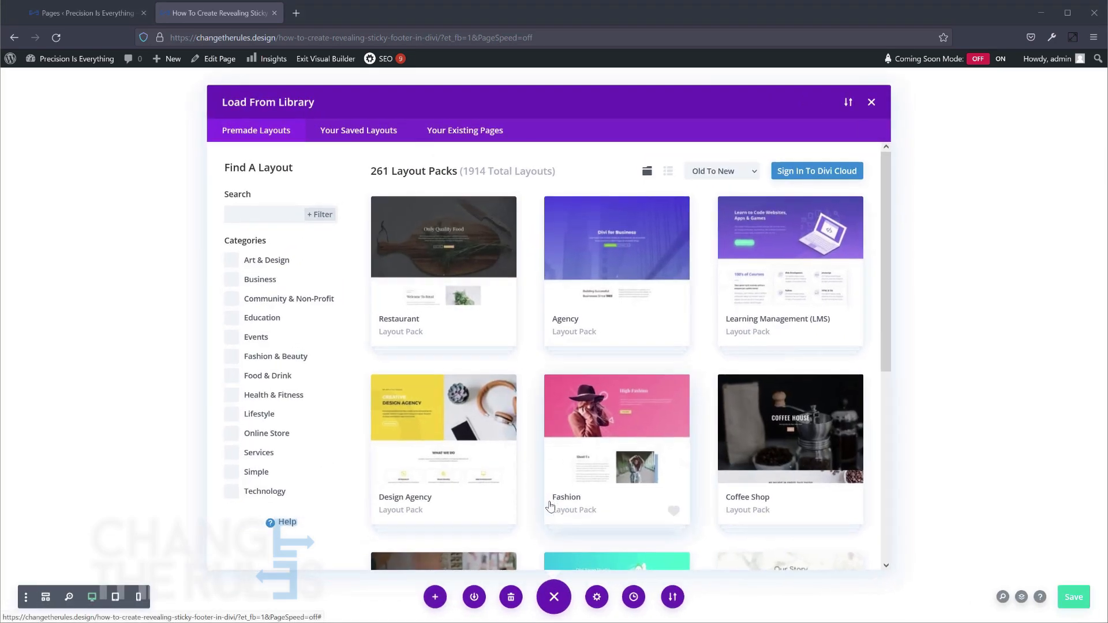
drag(885, 193, 884, 464)
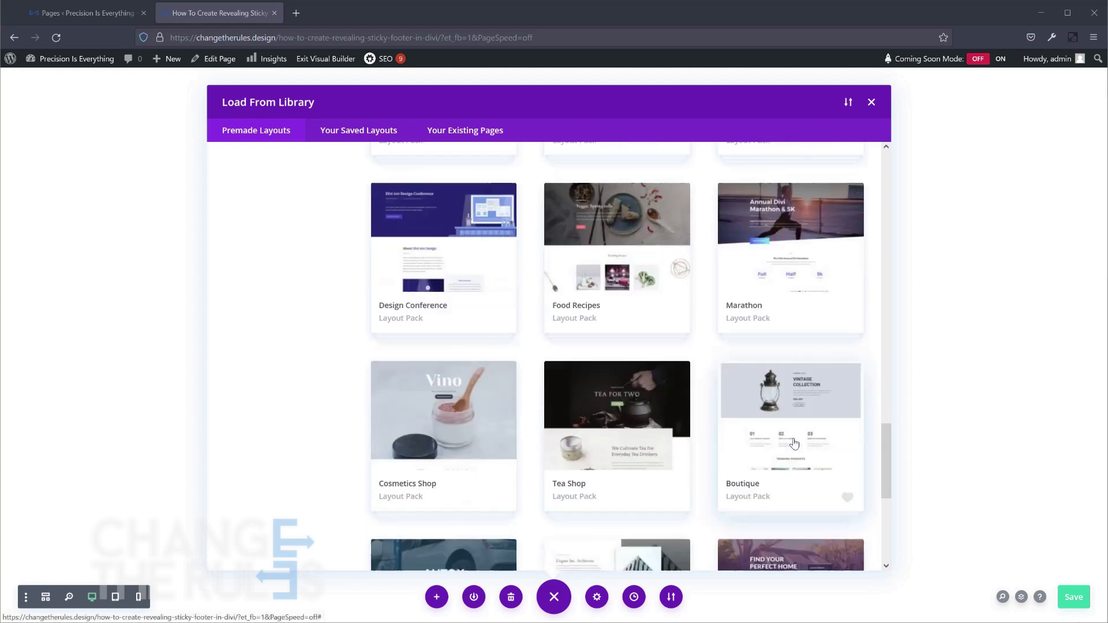
scroll(794, 443, down, 10)
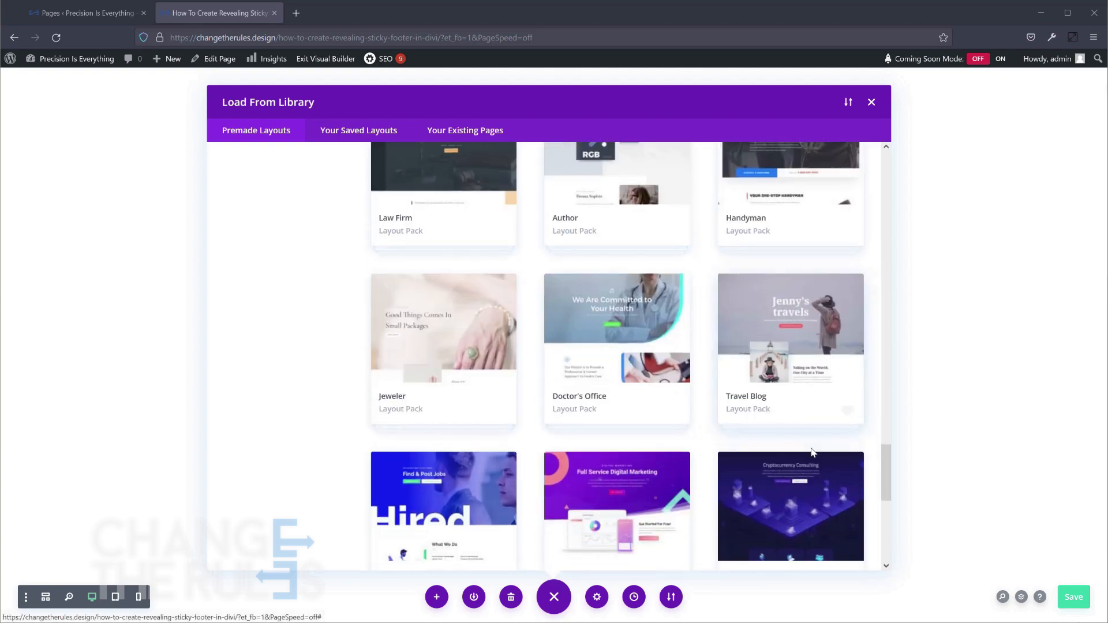
scroll(811, 452, down, 12)
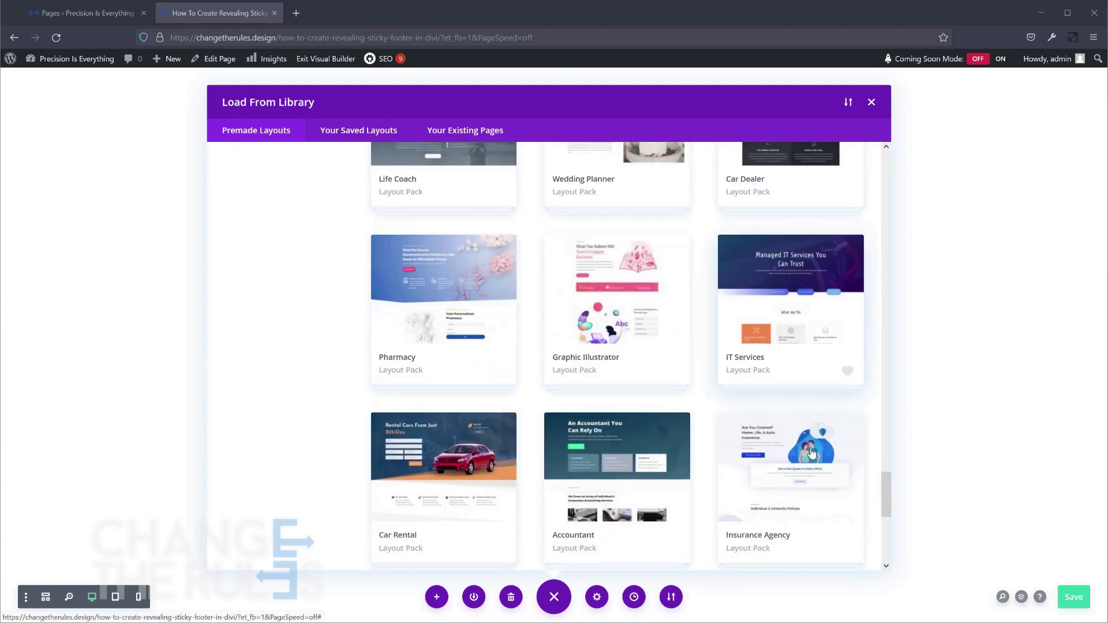
scroll(811, 452, down, 5)
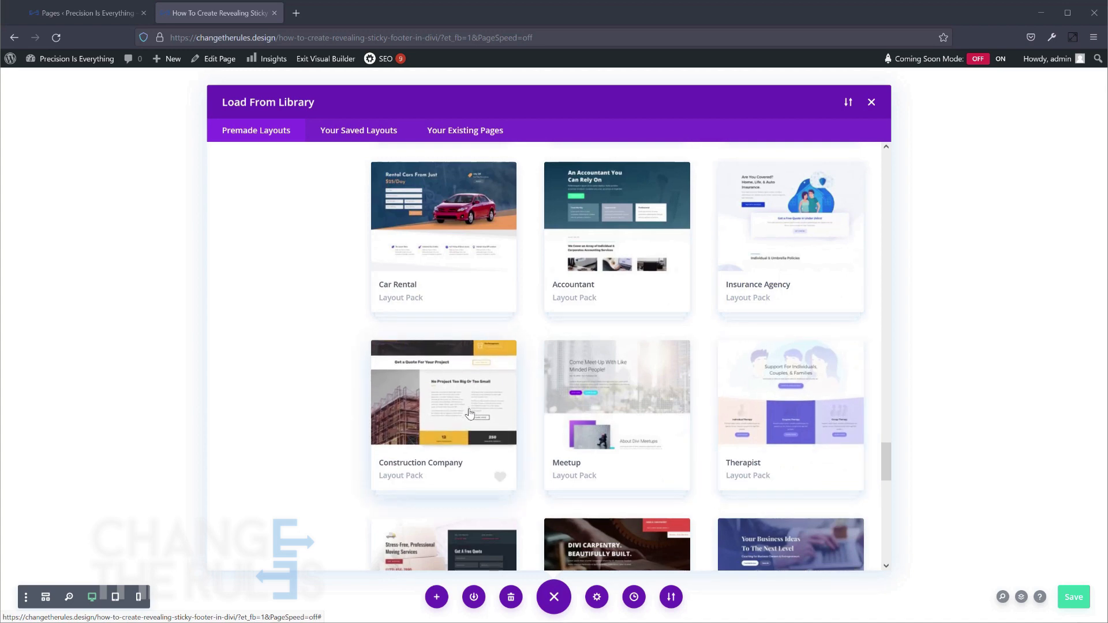
click(469, 413)
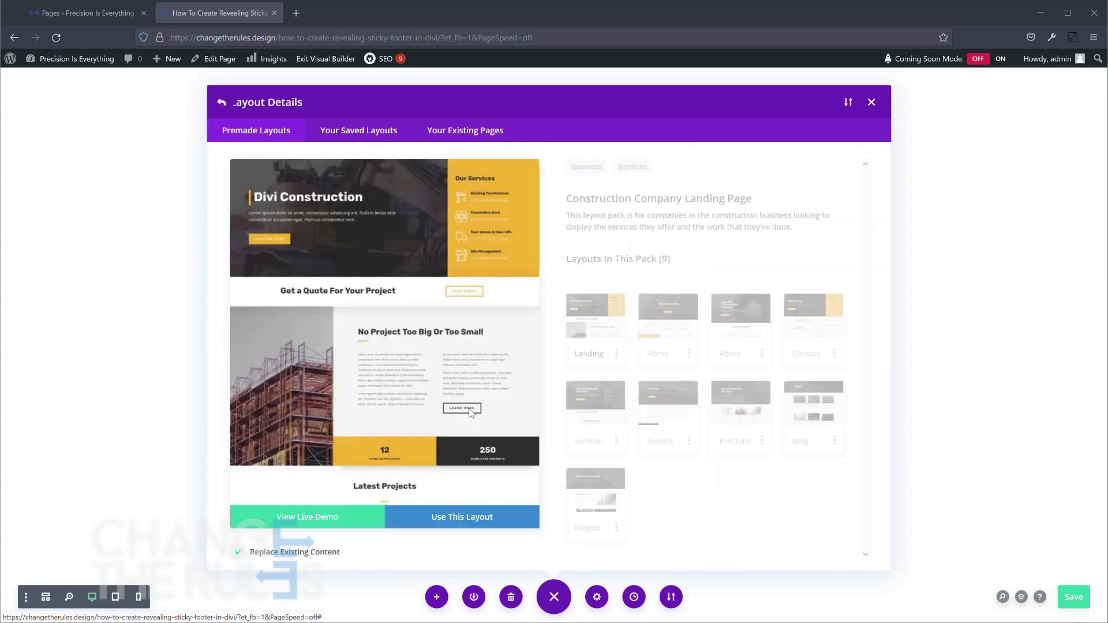
click(453, 518)
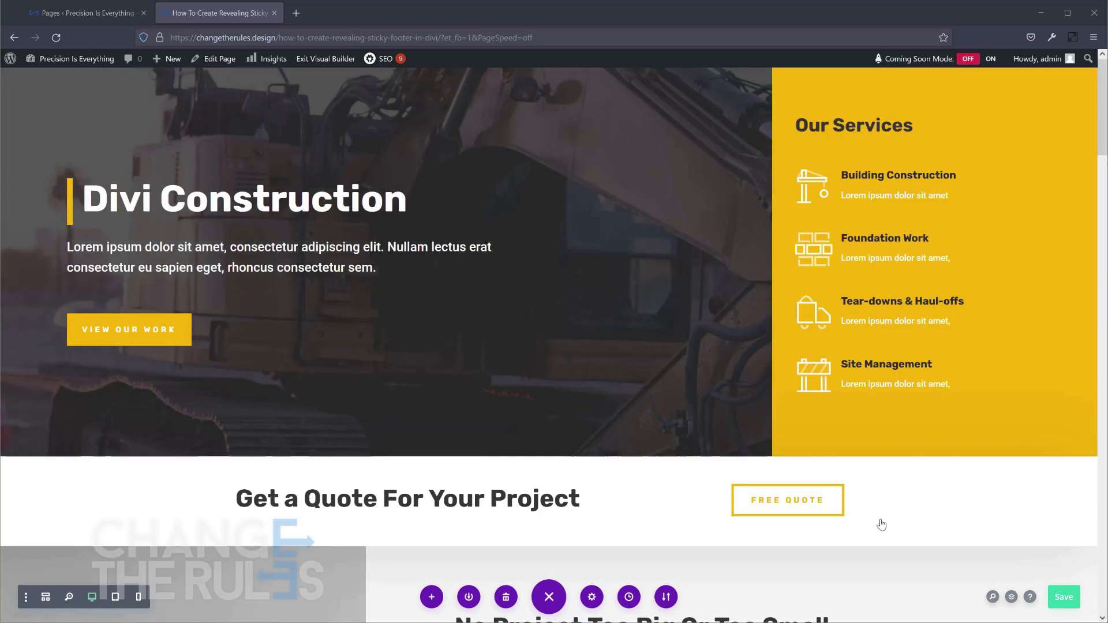
Step: Save the Contact Us section at the end of the page to the library as a global item named Sticky Footer
scroll(989, 407, down, 12)
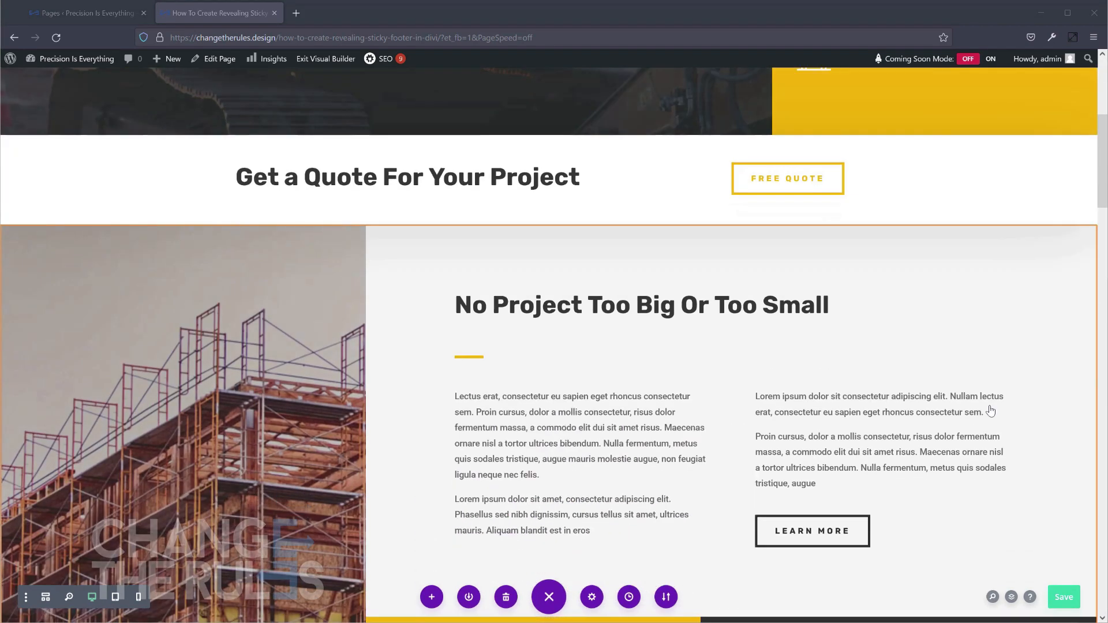
scroll(990, 411, down, 15)
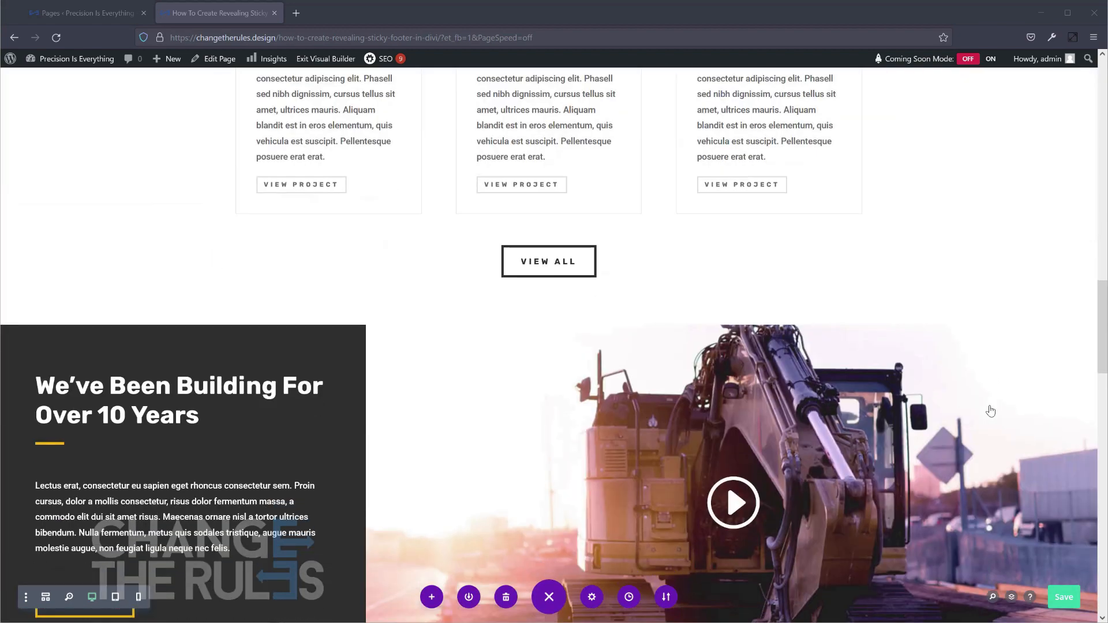
scroll(990, 410, down, 15)
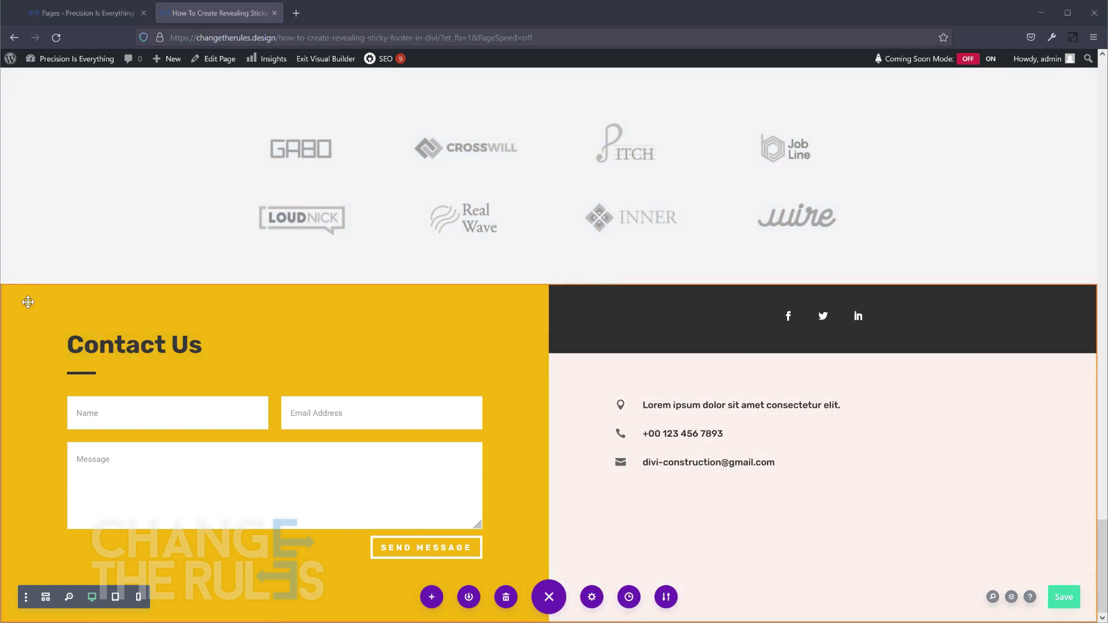
mouse_move(28, 300)
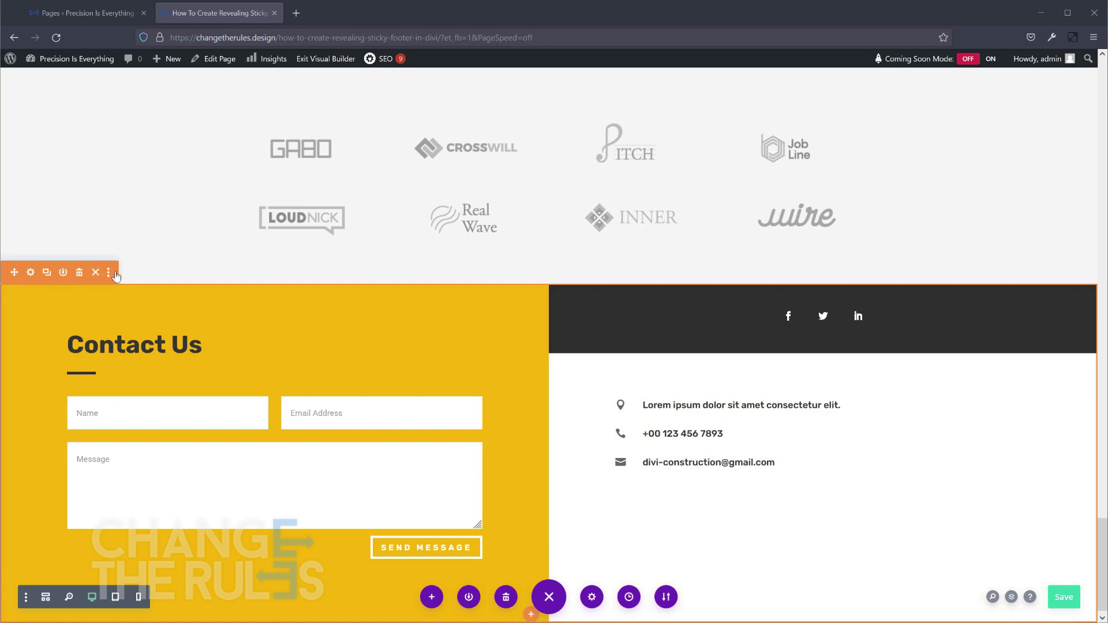
click(109, 273)
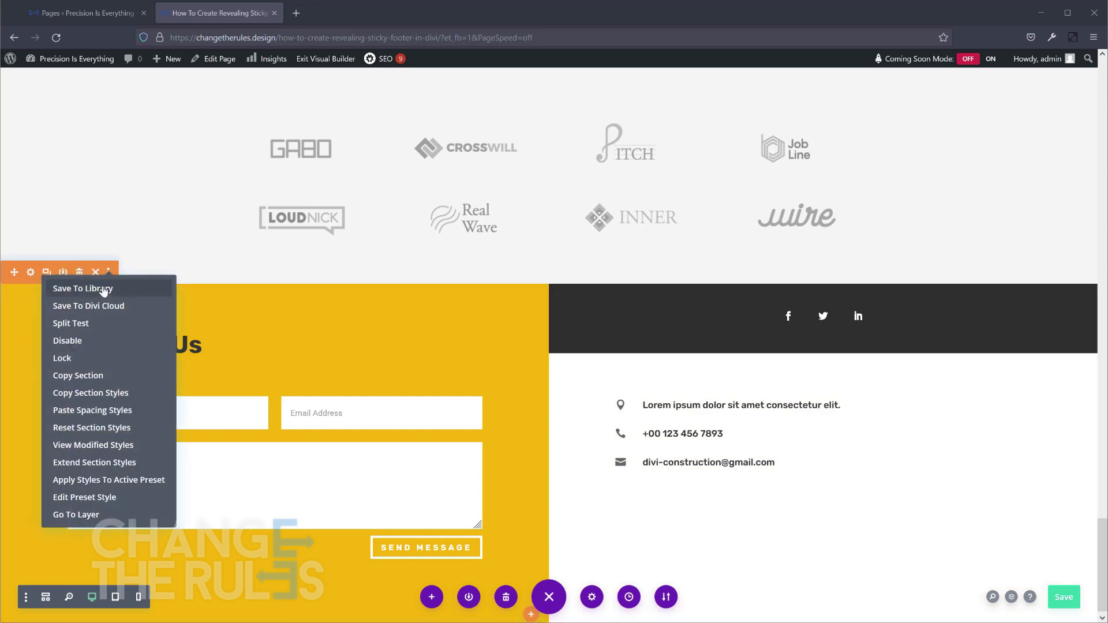
click(104, 289)
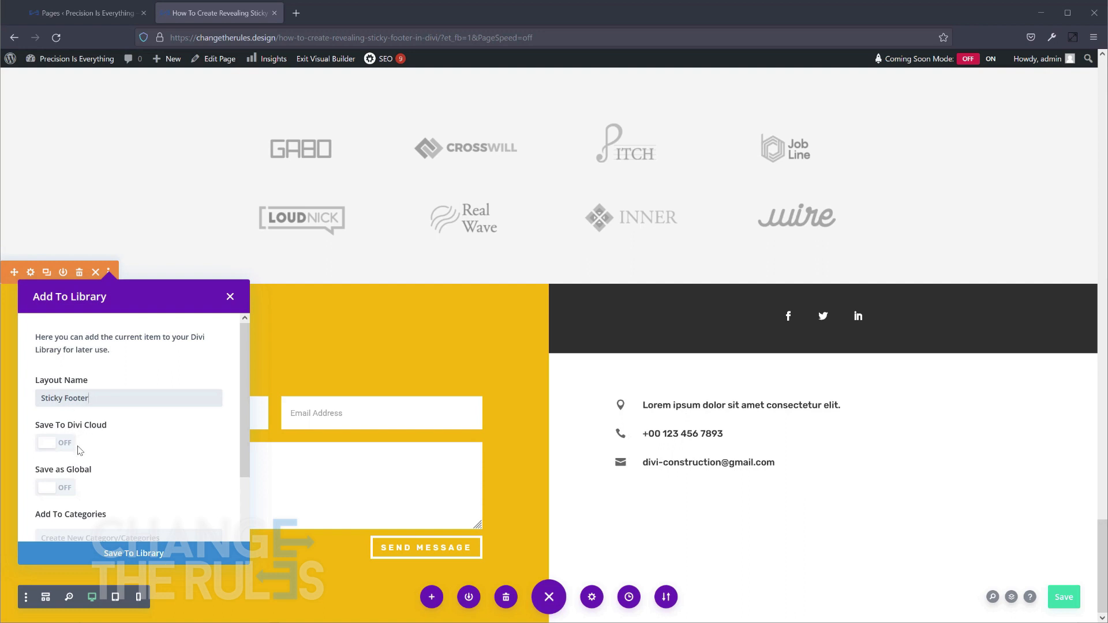
scroll(106, 457, down, 2)
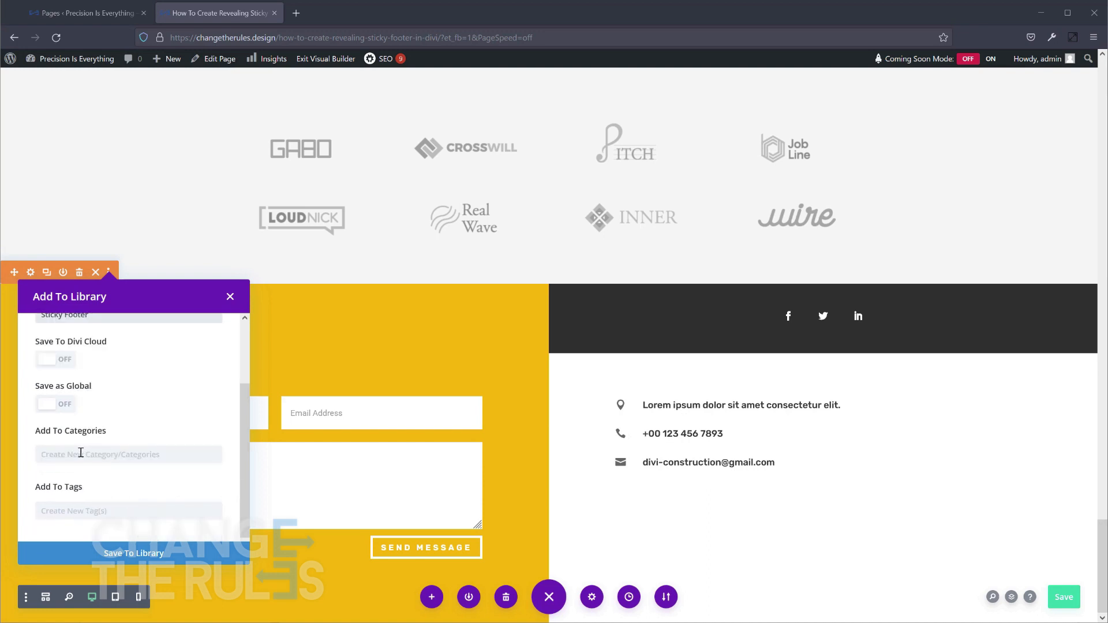
click(66, 404)
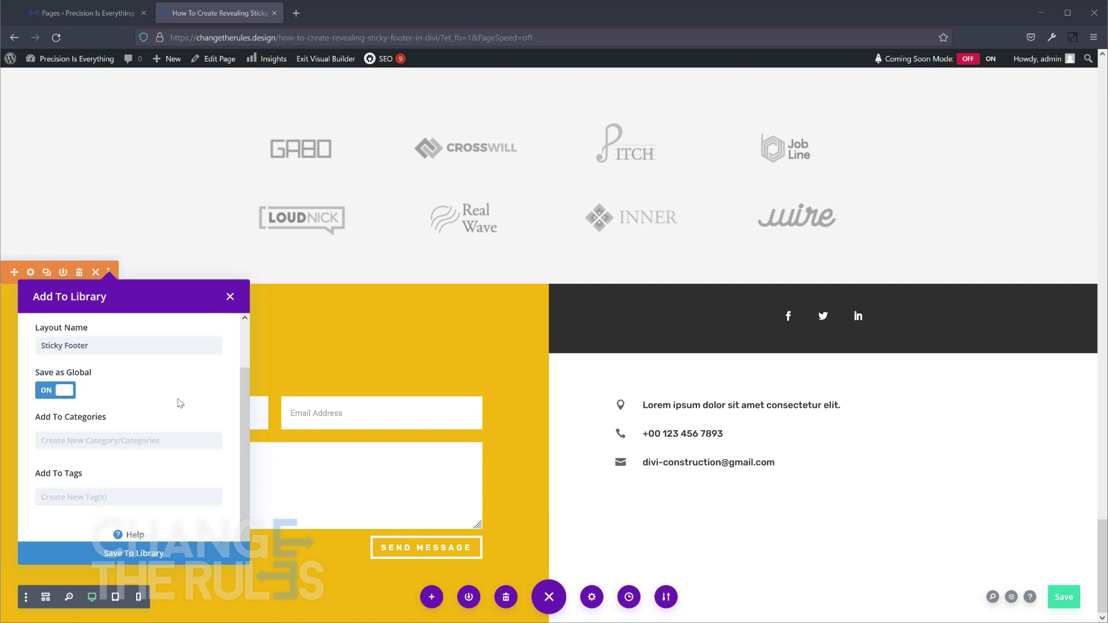
click(158, 548)
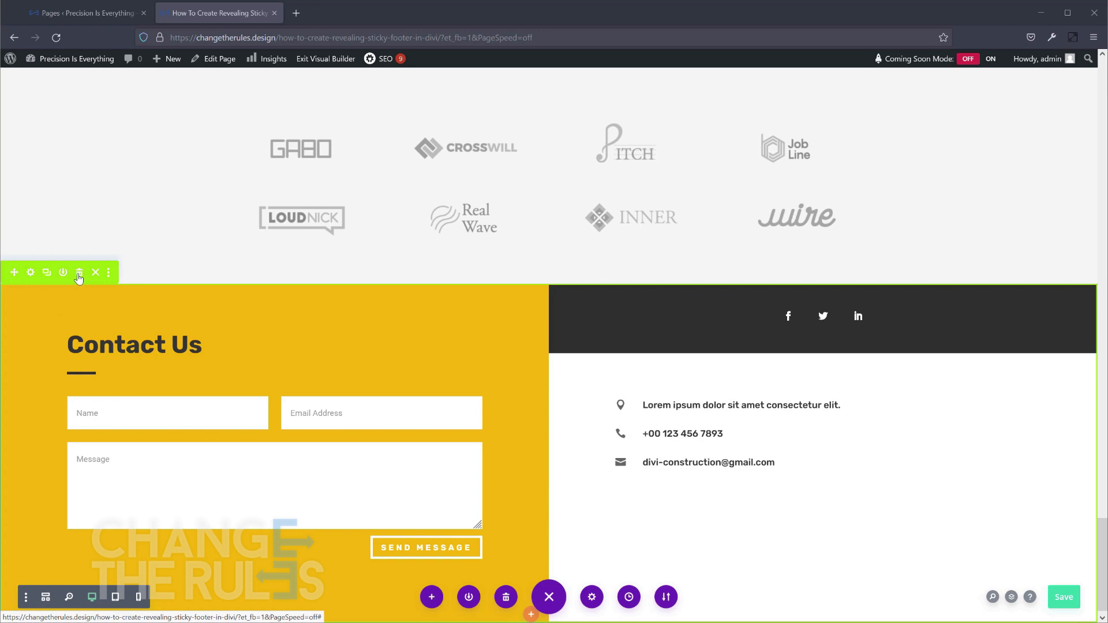
Step: Delete the Contact Us section from the page, save, and check the published page
scroll(81, 274, up, 5)
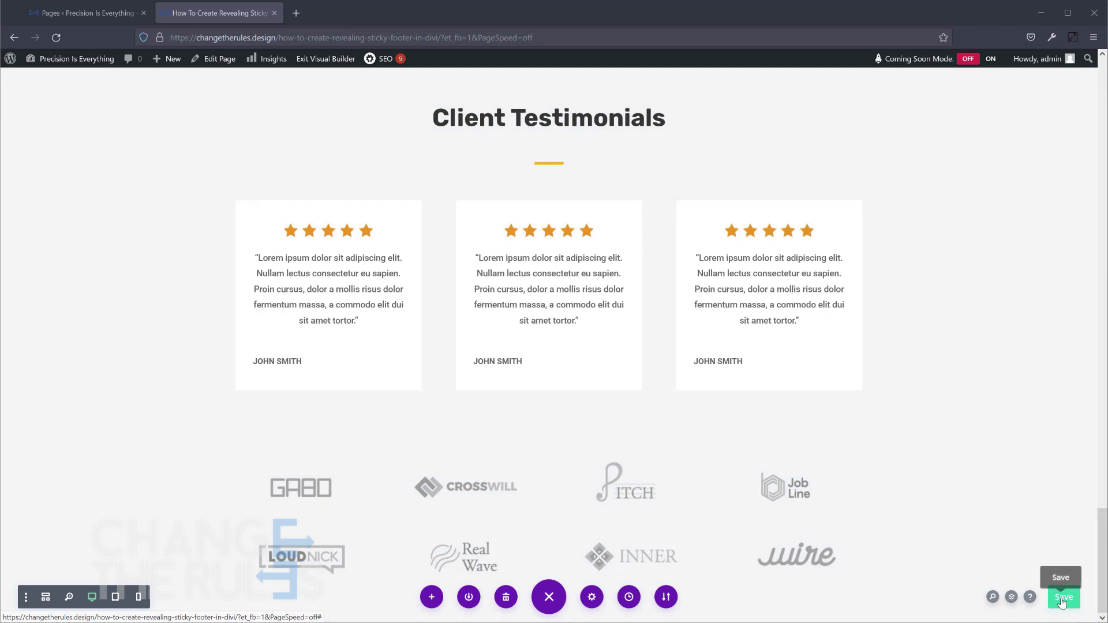
click(1063, 599)
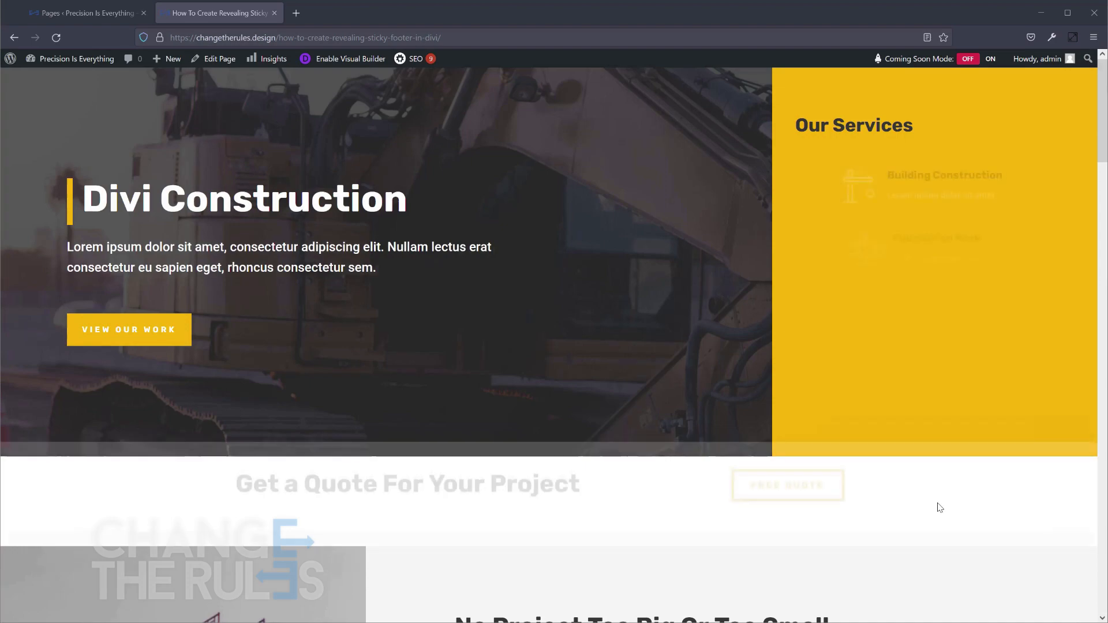
scroll(931, 504, down, 9)
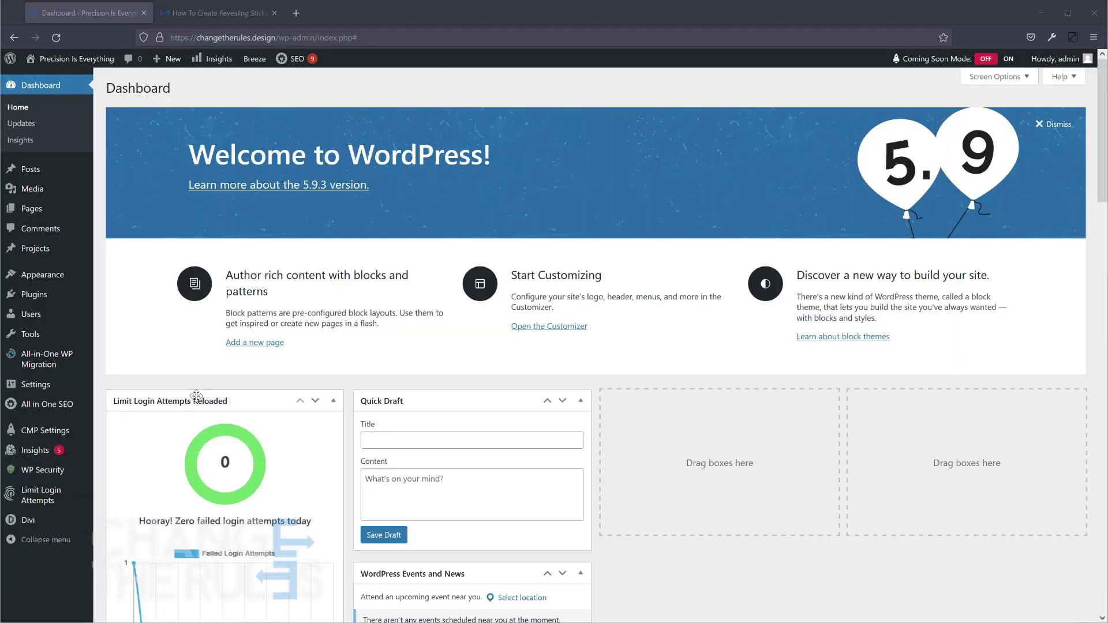
Step: Create a Divi Theme Builder template assigned only to the page How To Create Revealing Sticky Footer In Divi
mouse_move(35, 521)
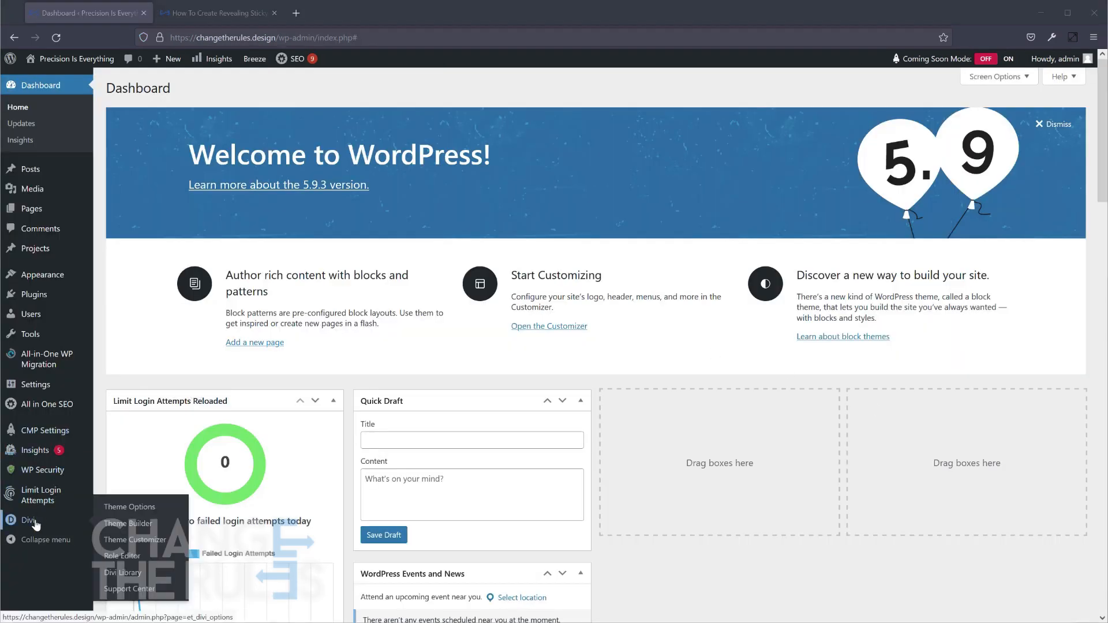
click(132, 524)
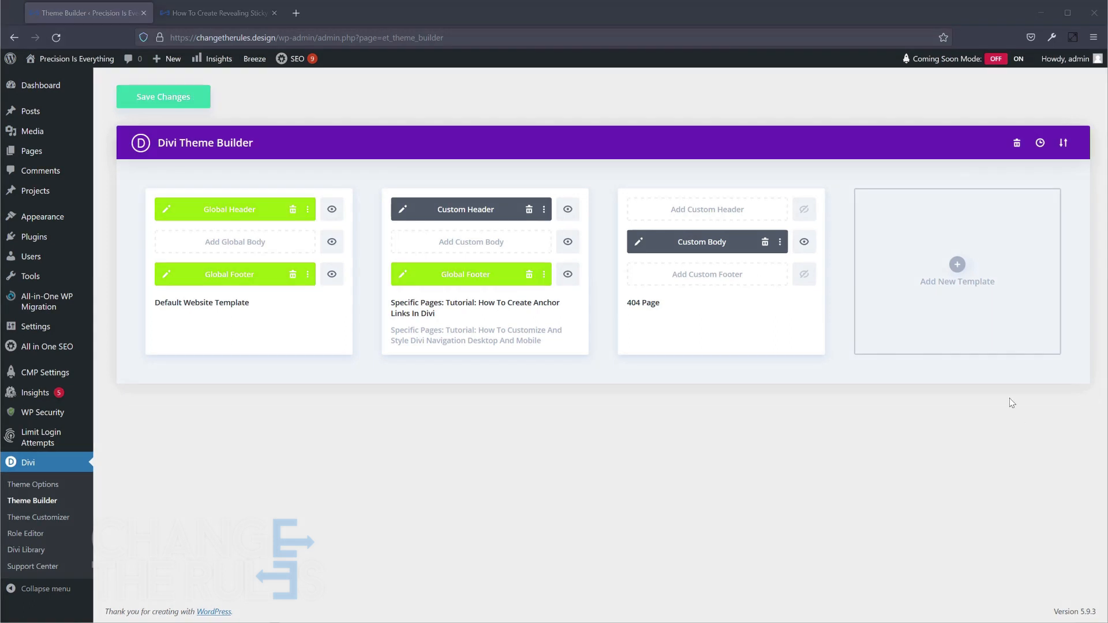
click(957, 265)
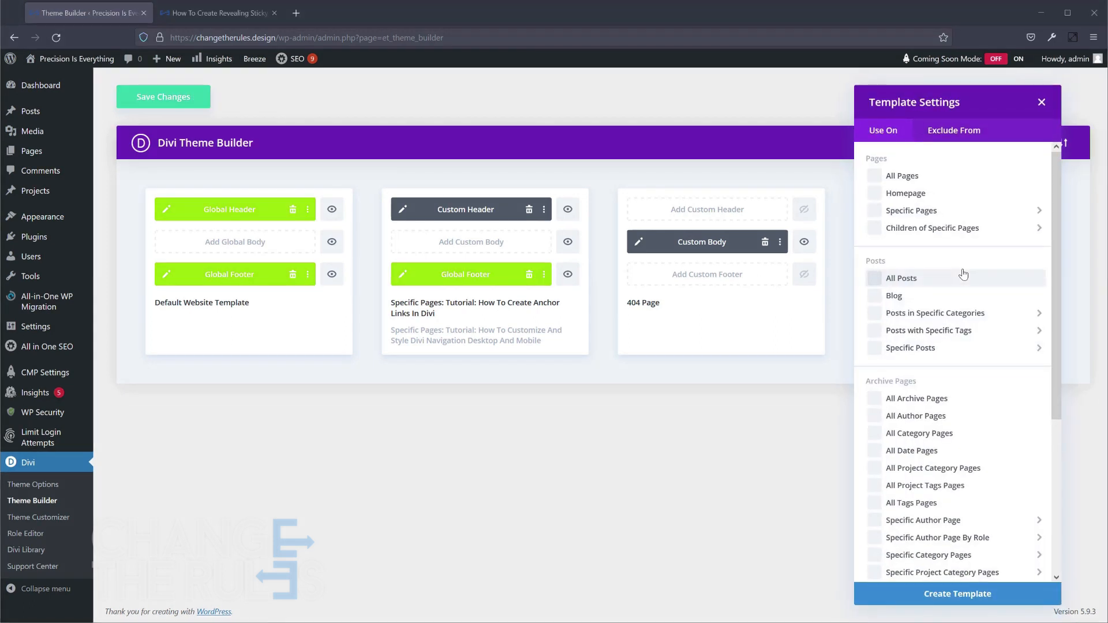
click(911, 211)
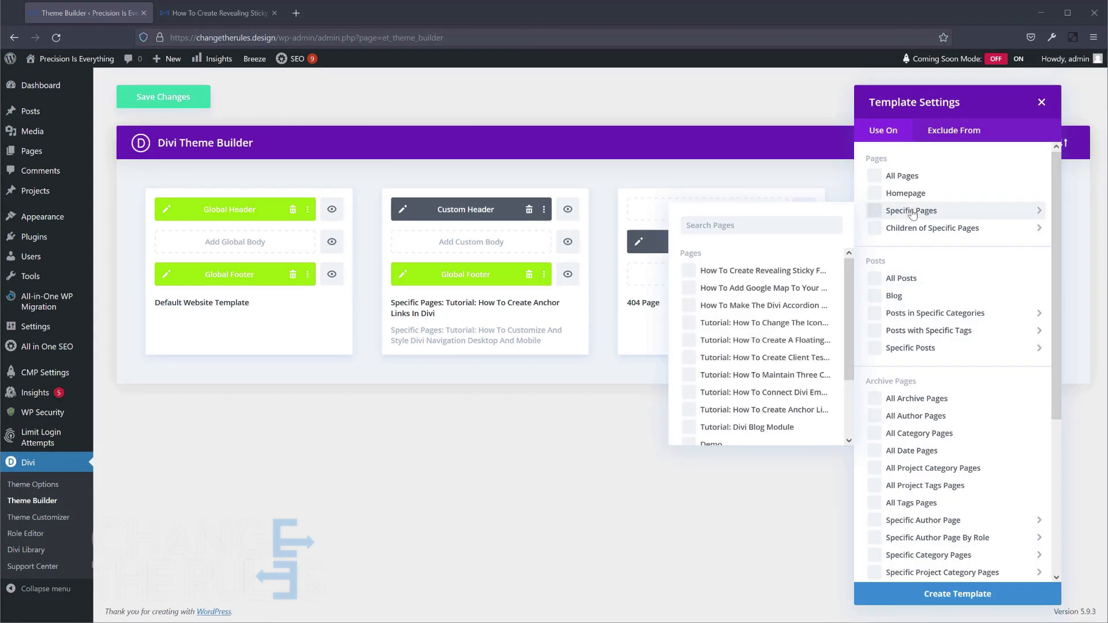
click(689, 272)
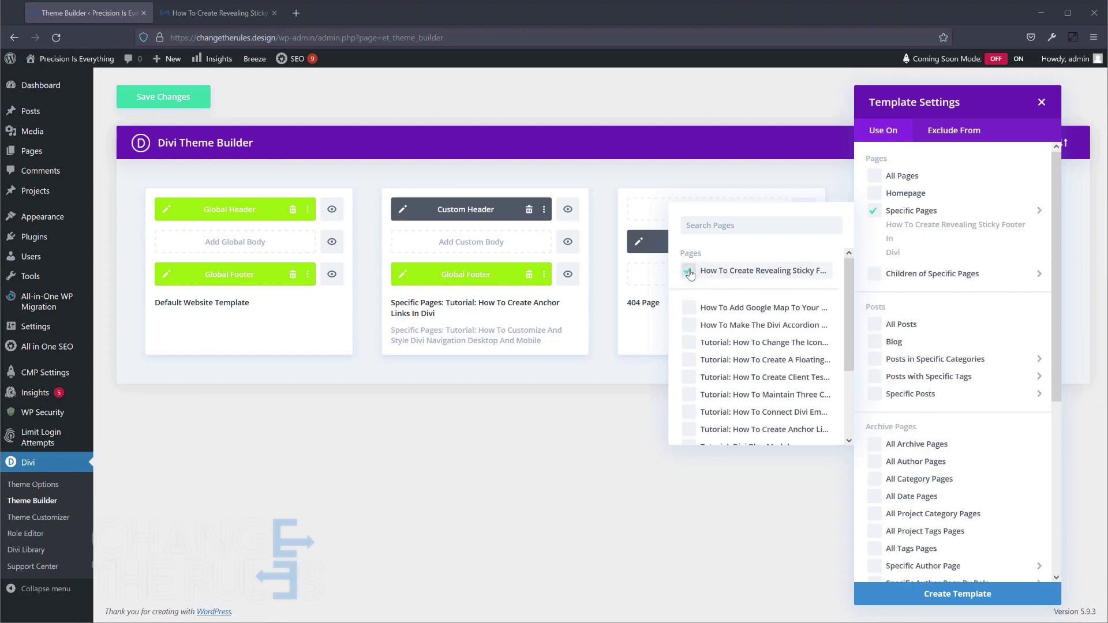
click(945, 594)
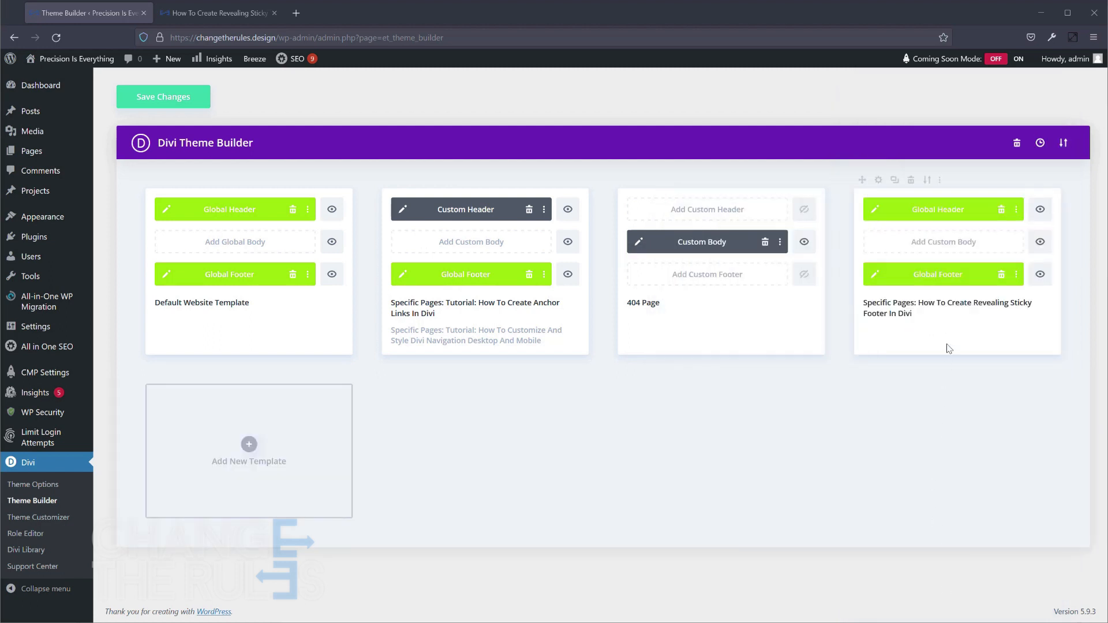
Step: In the new template, remove and hide the global header and turn the global footer into a custom footer, saving the changes
click(1001, 212)
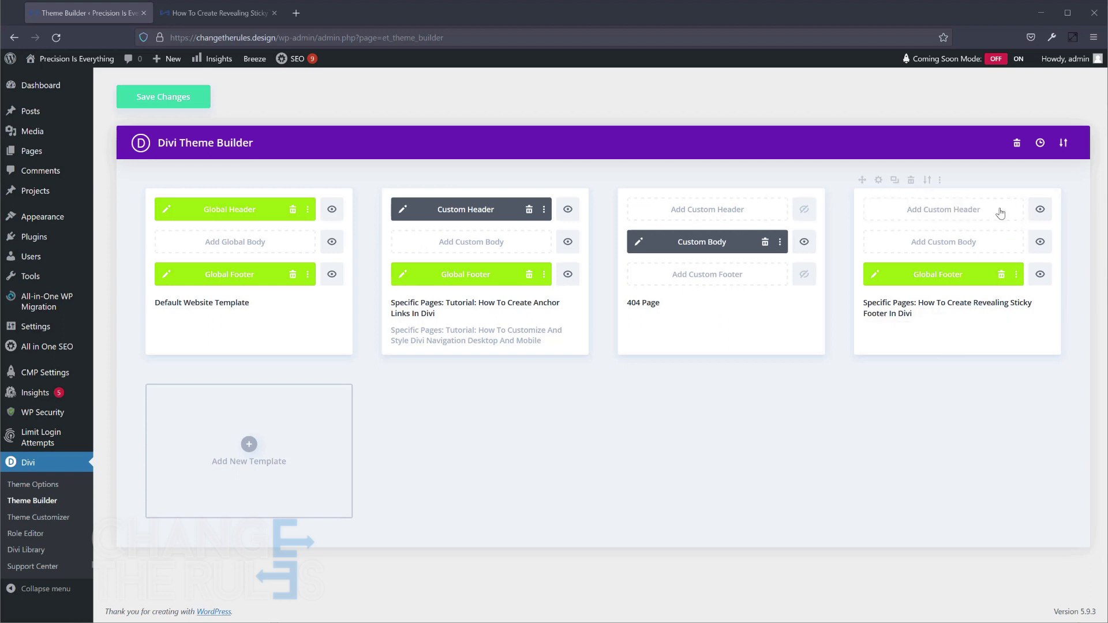
click(1037, 212)
click(1017, 276)
click(1005, 358)
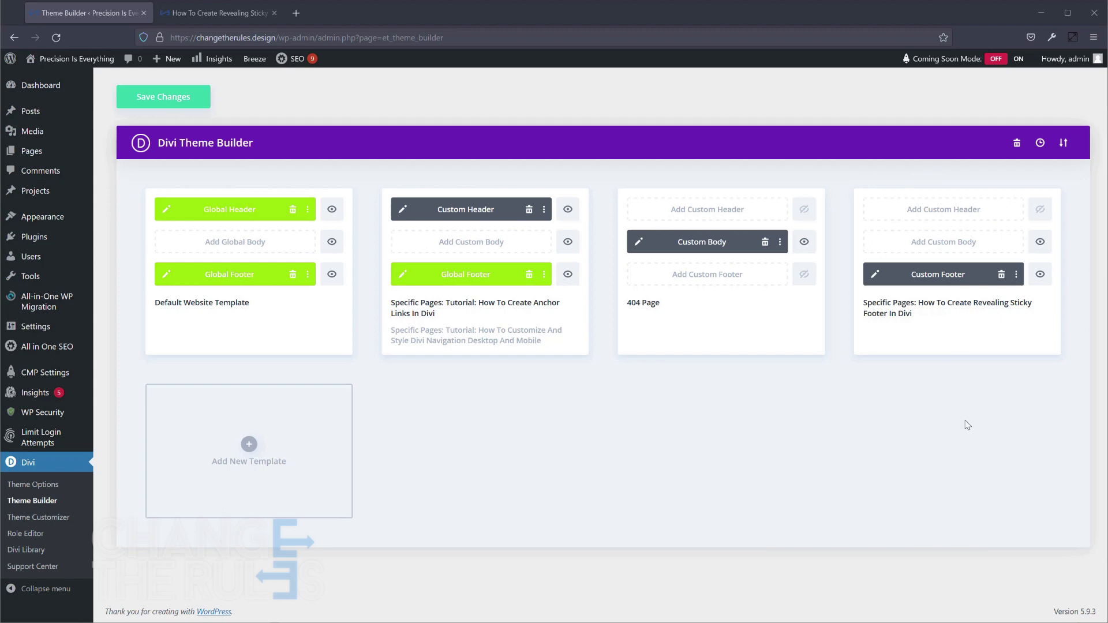
key(ctrl+s)
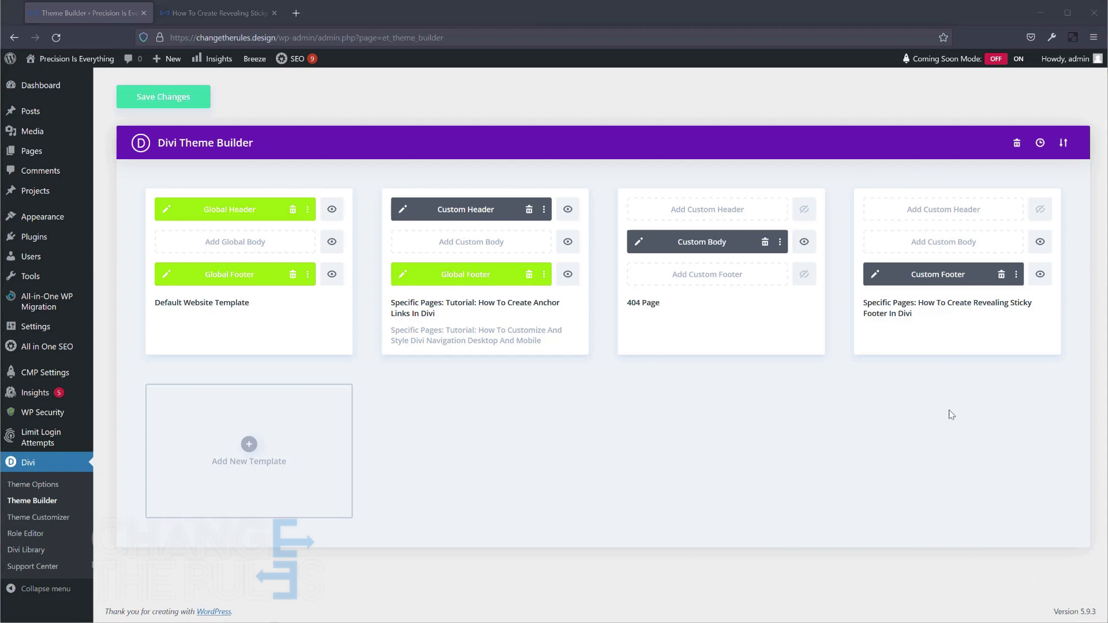
Step: Open the custom footer layout of the How To Create Revealing Sticky Footer In Divi template and insert the Sticky Footer library section
click(875, 275)
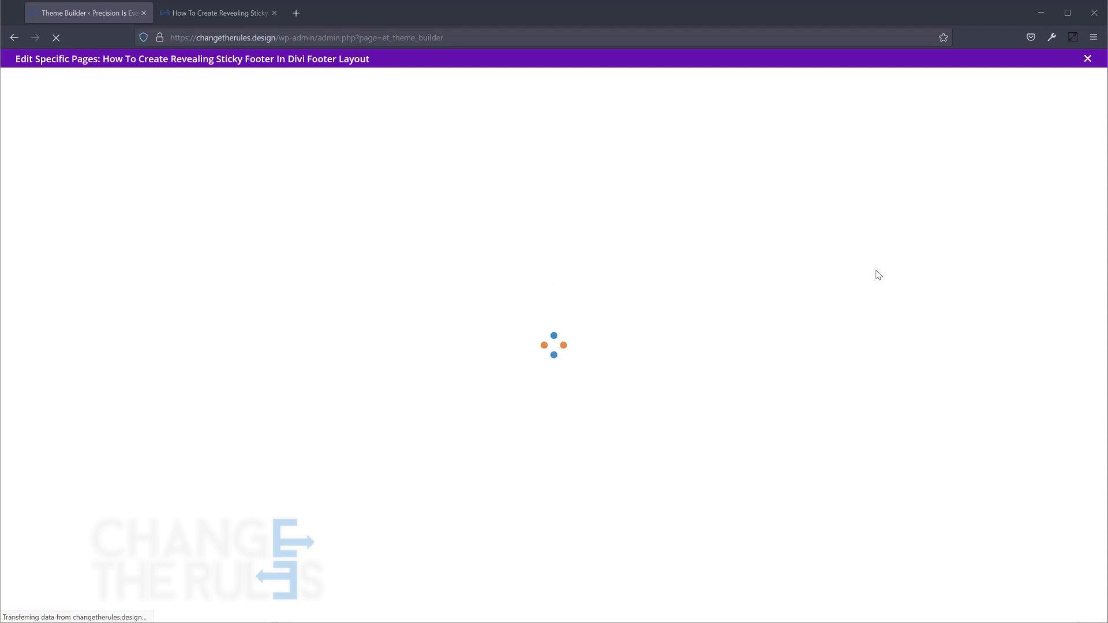
click(553, 181)
click(556, 231)
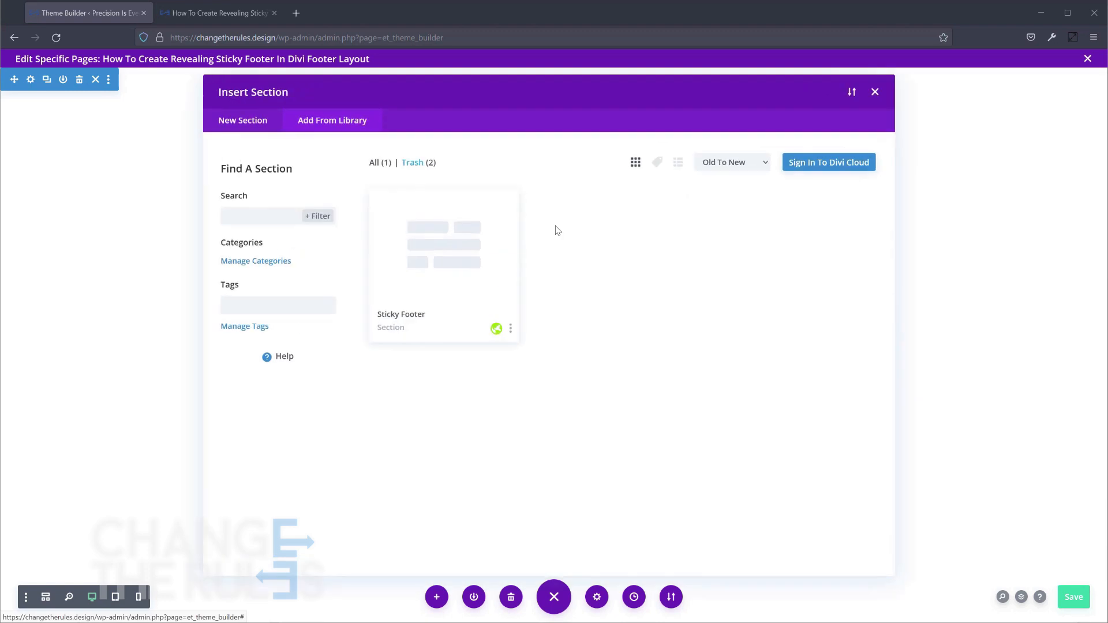
click(512, 326)
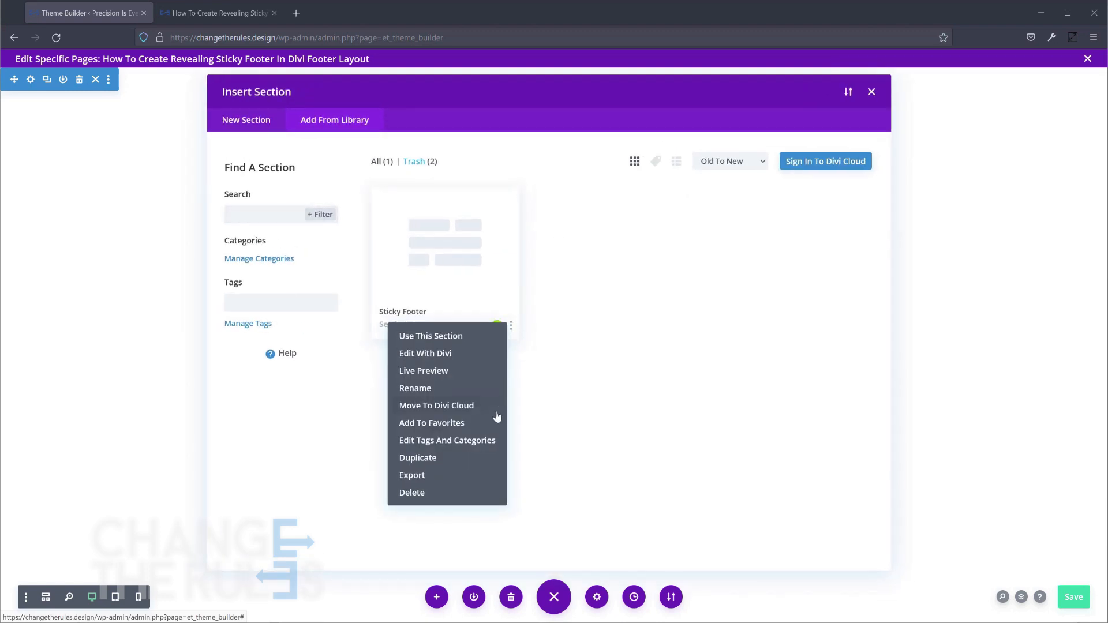
click(486, 338)
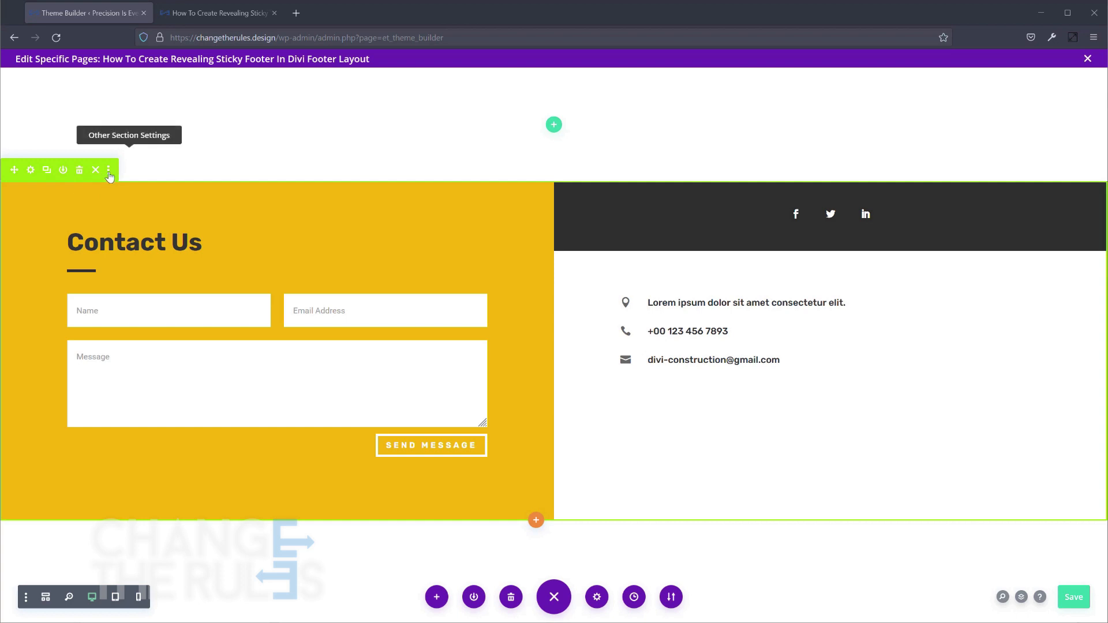
Step: Set the Contact Us section's Z Index to -1 and its Sticky Position to Stick to Bottom, and save the section settings
click(30, 171)
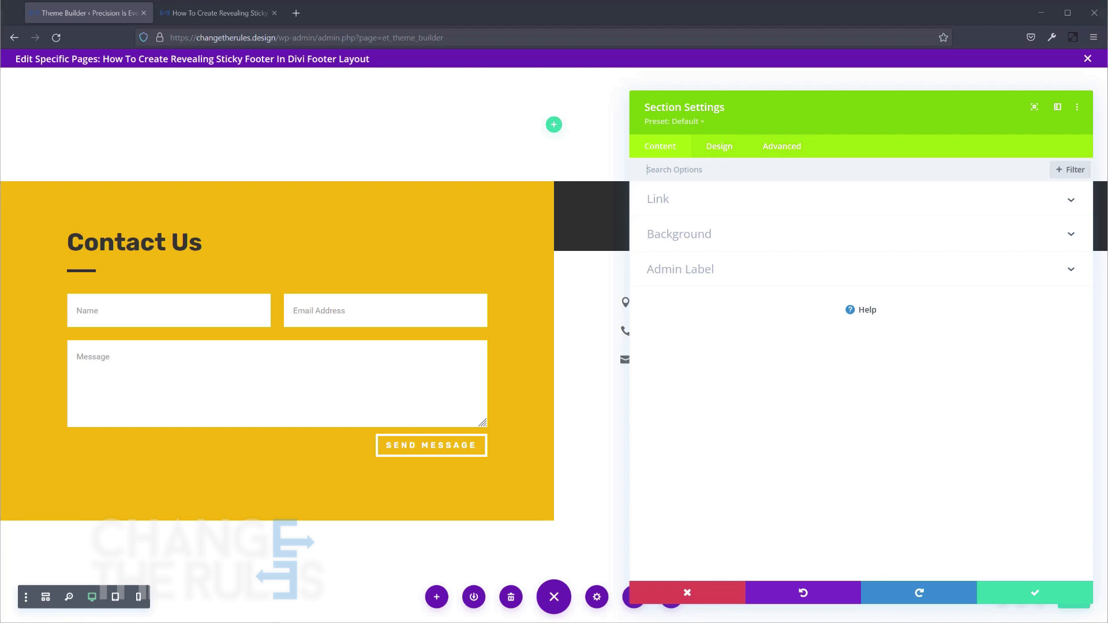
click(782, 145)
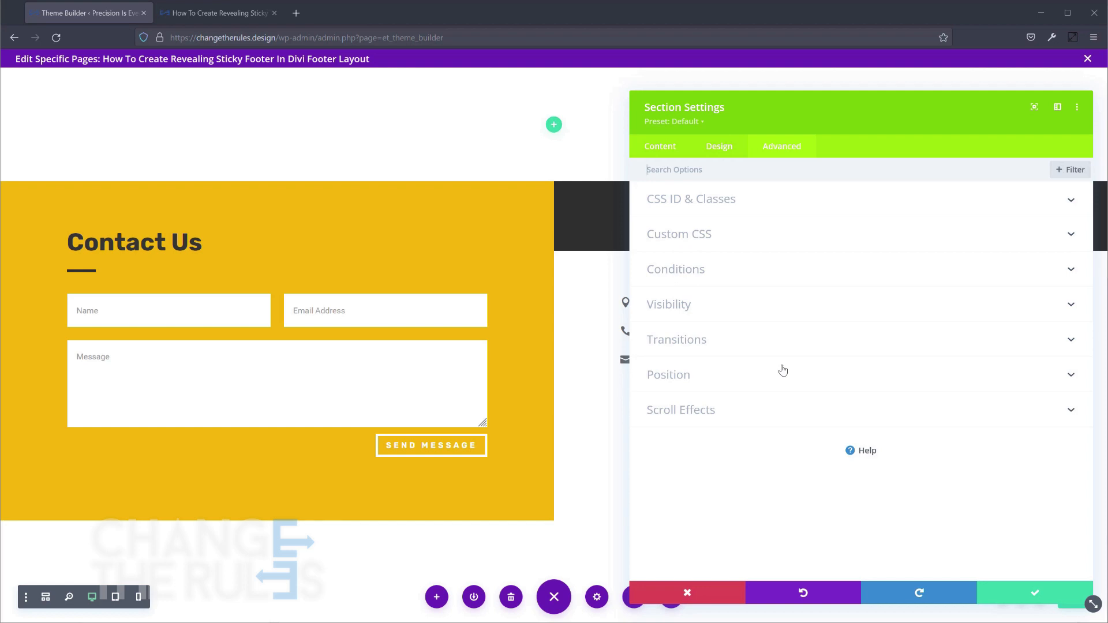
click(783, 372)
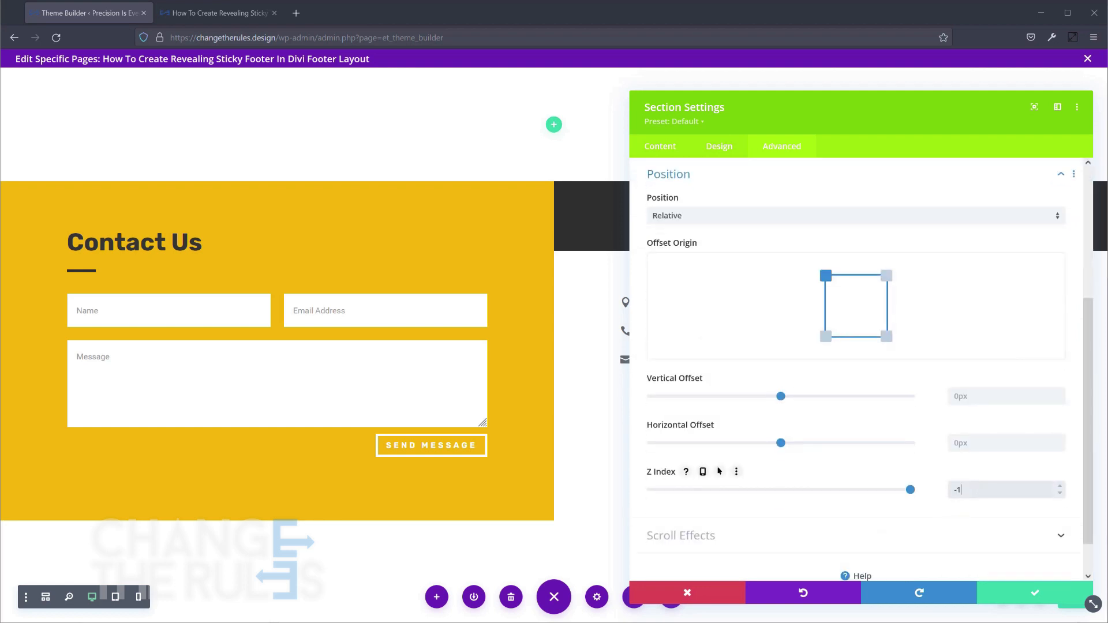
click(944, 533)
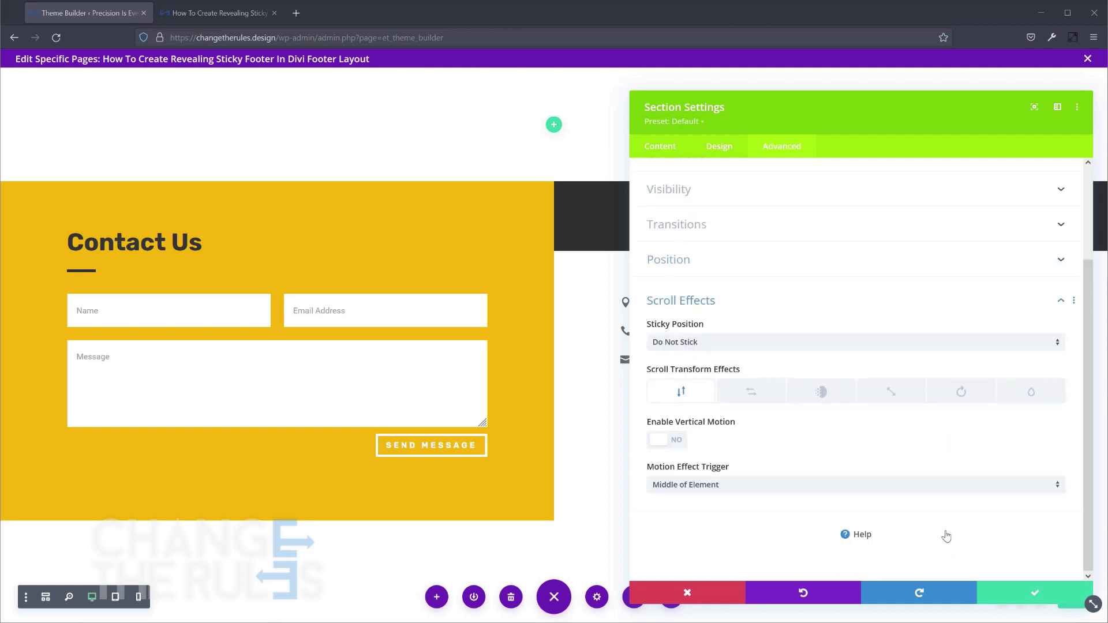
click(803, 343)
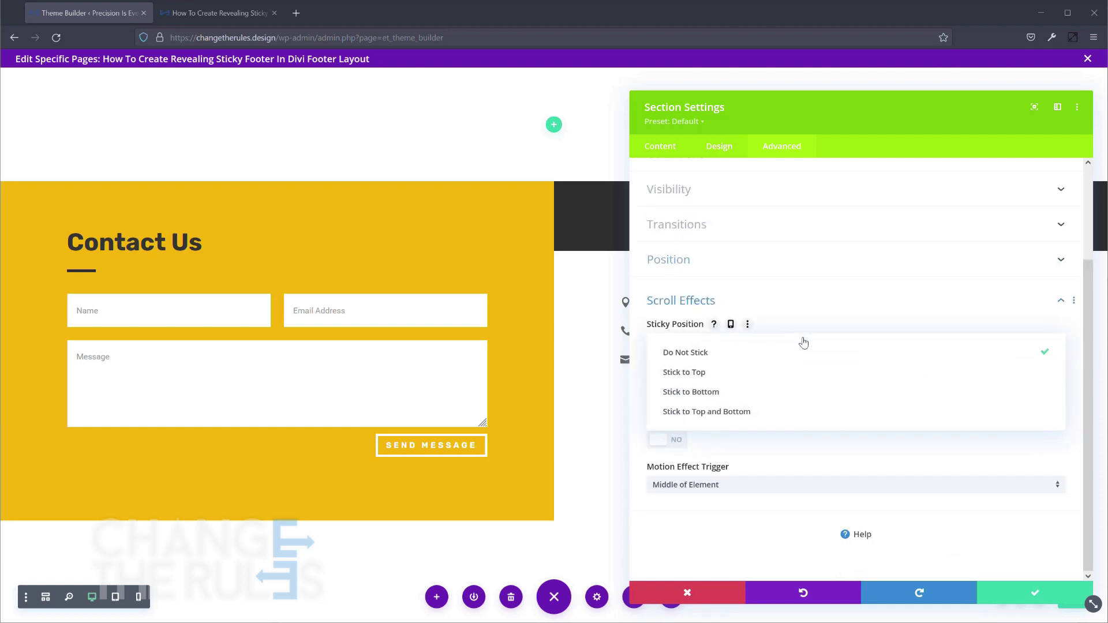
click(788, 397)
drag(1086, 250, 1081, 346)
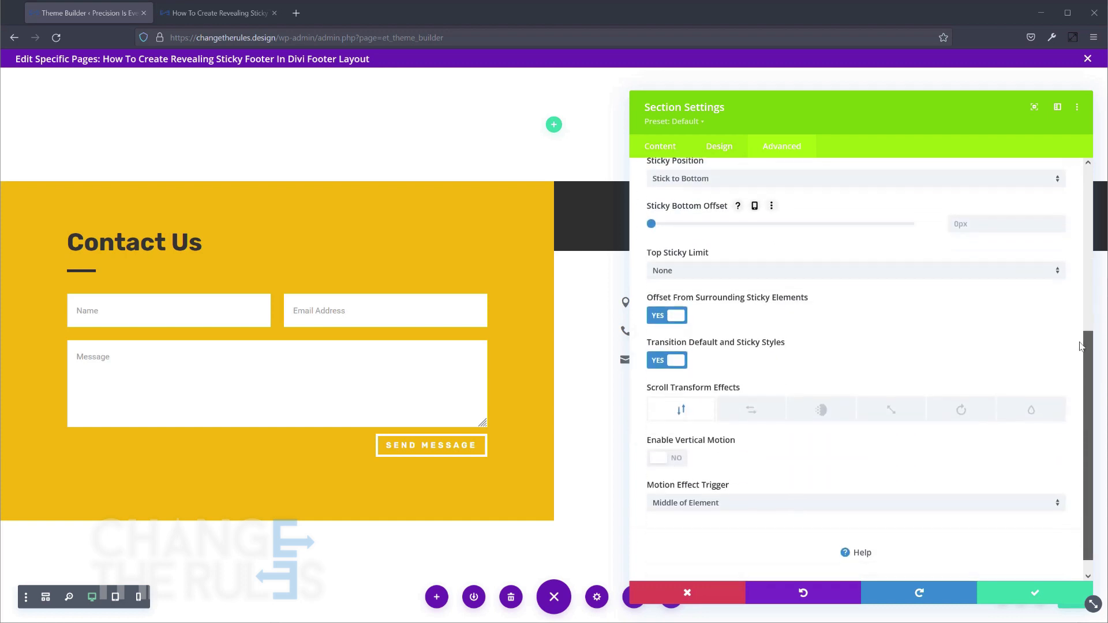
click(1025, 595)
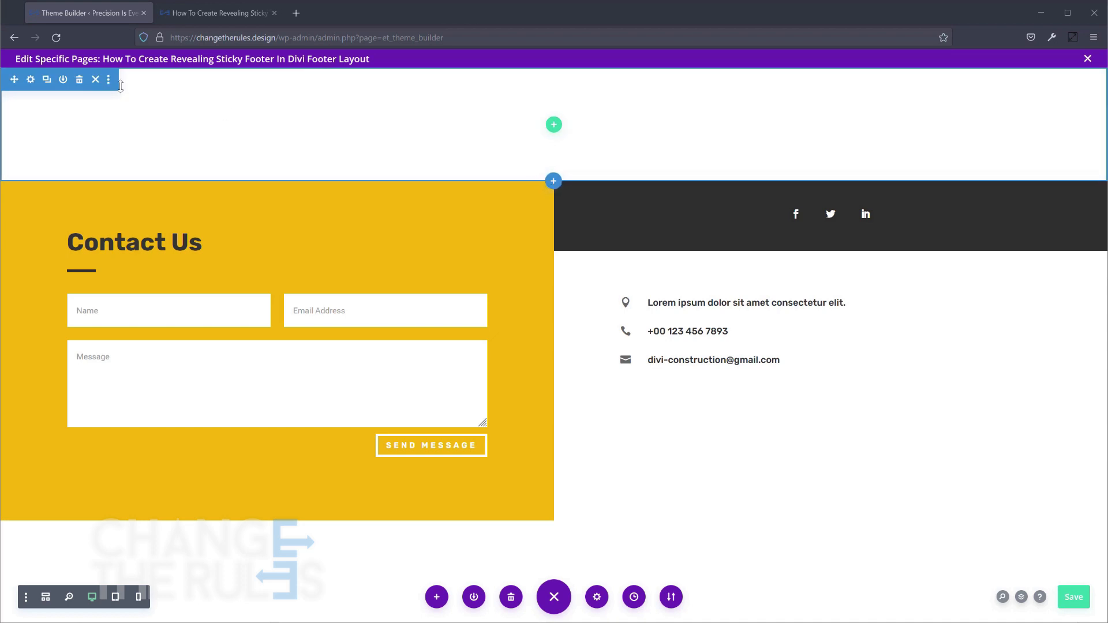
Step: Delete the empty section above Contact Us, then save the footer layout and the Theme Builder changes
click(77, 85)
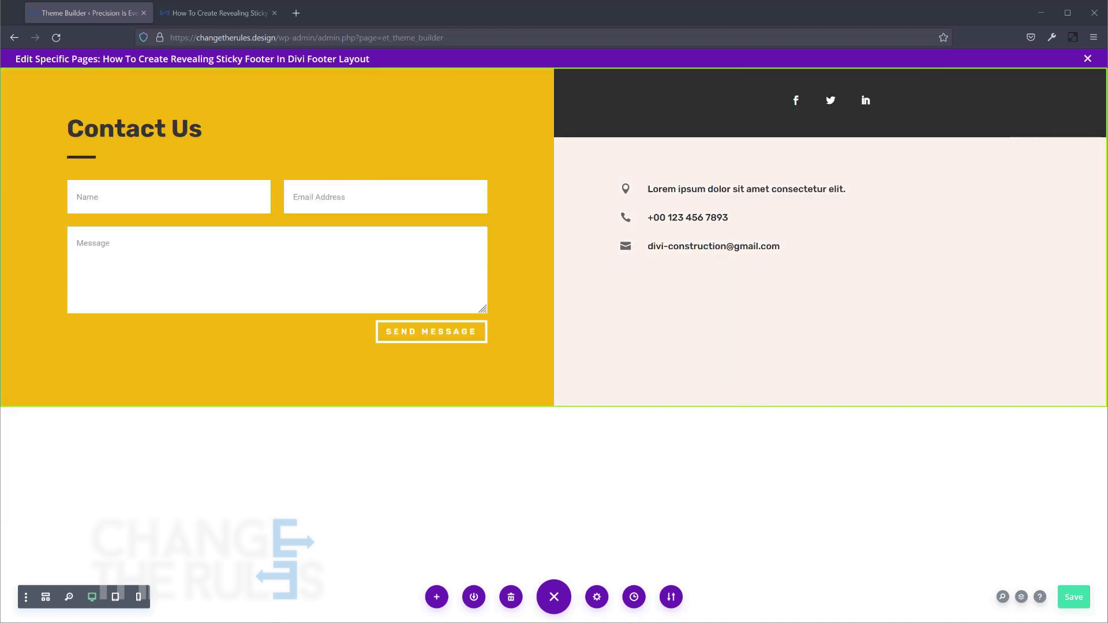
click(1072, 594)
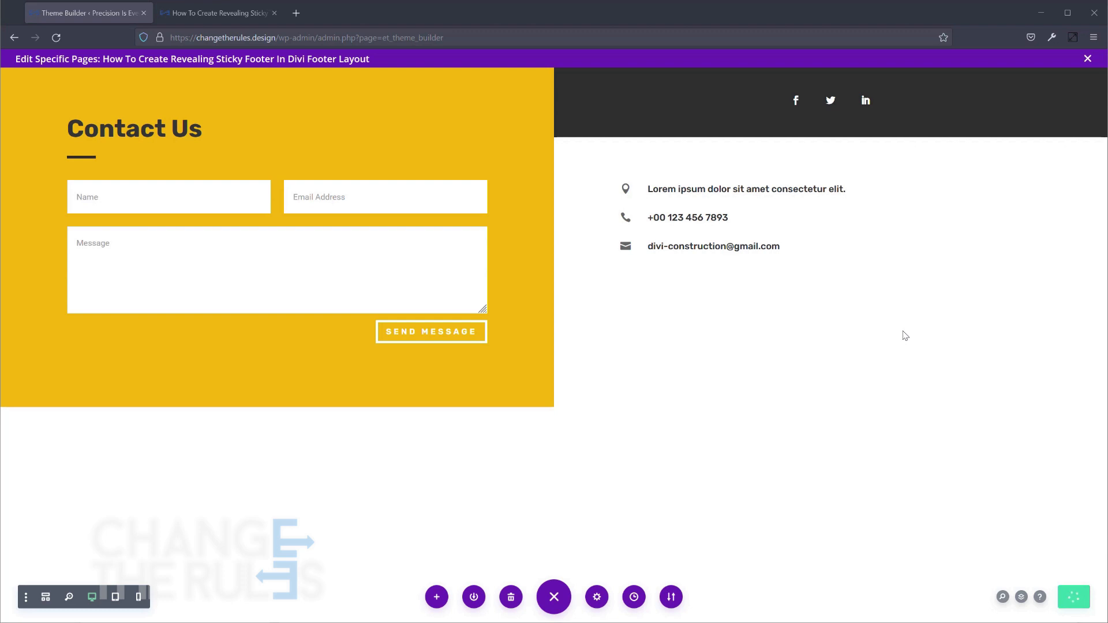
click(1087, 60)
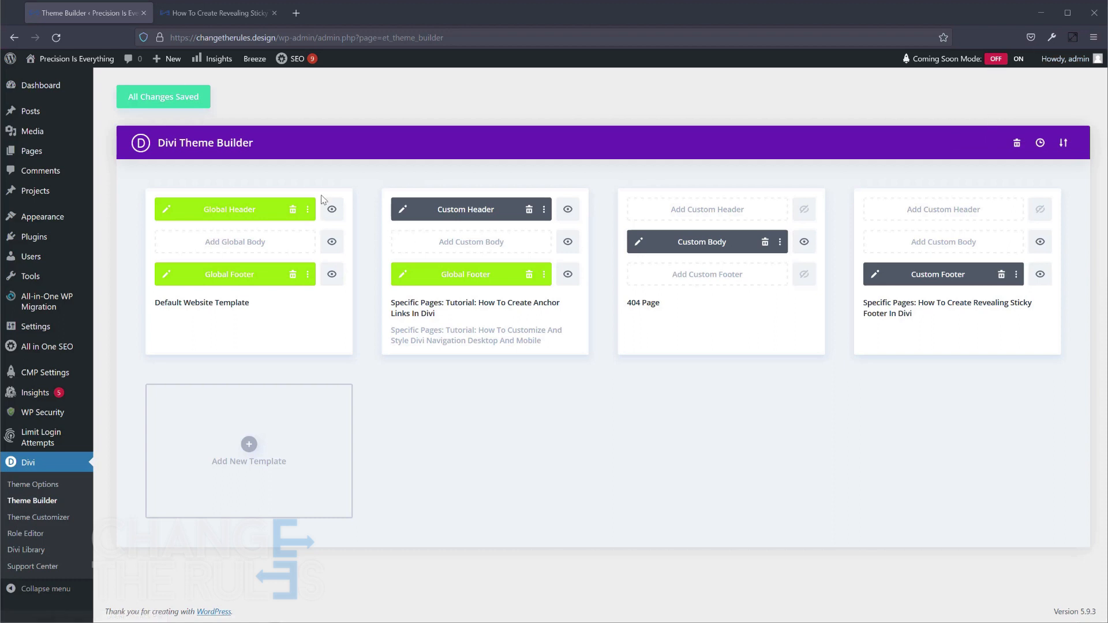
click(171, 98)
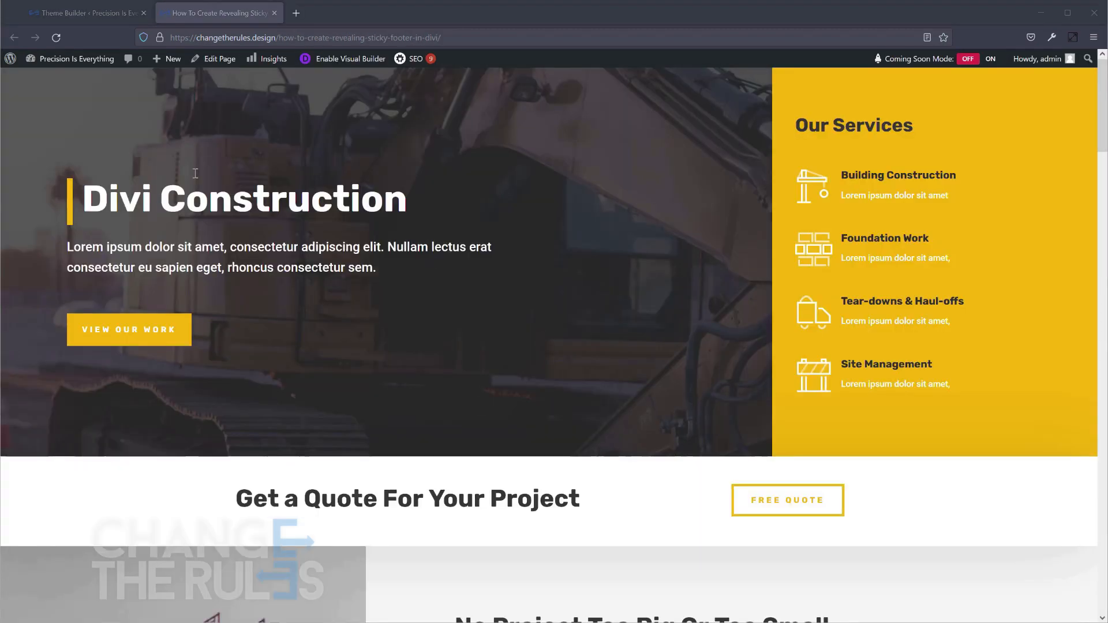
Step: Reload the published page and examine how the Contact Us footer is revealed at the end of the page while scrolling
click(56, 38)
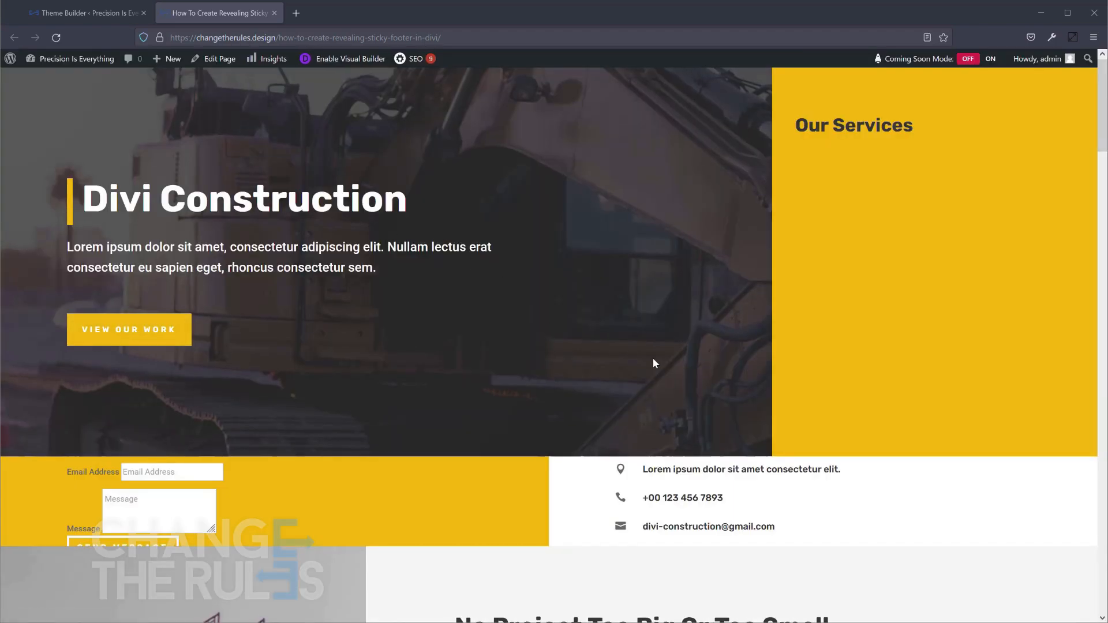
scroll(684, 364, down, 5)
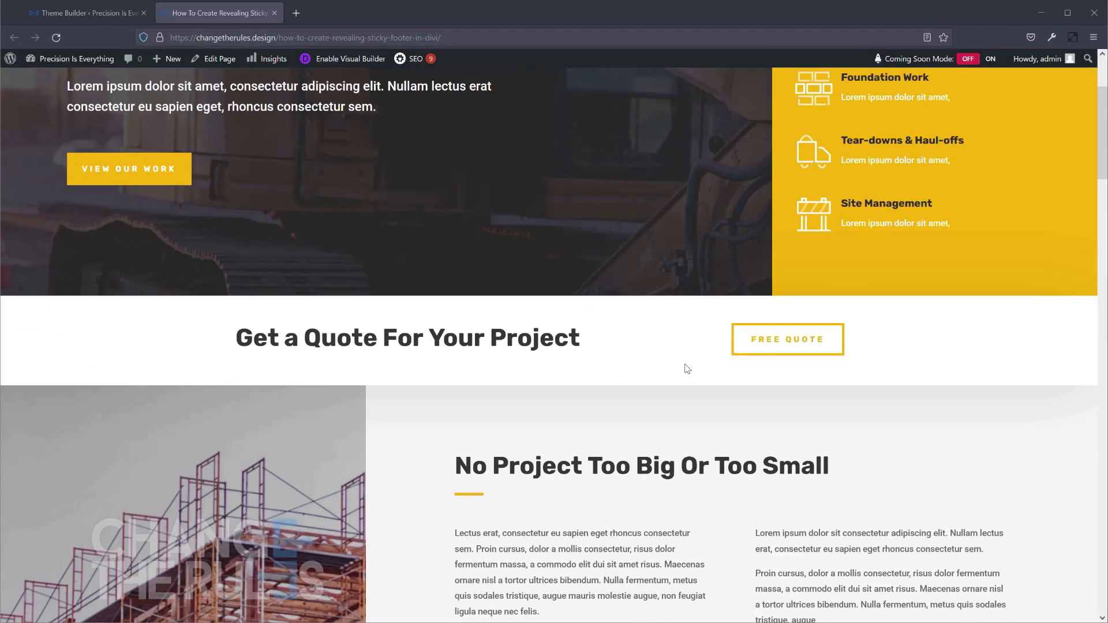
scroll(685, 364, down, 15)
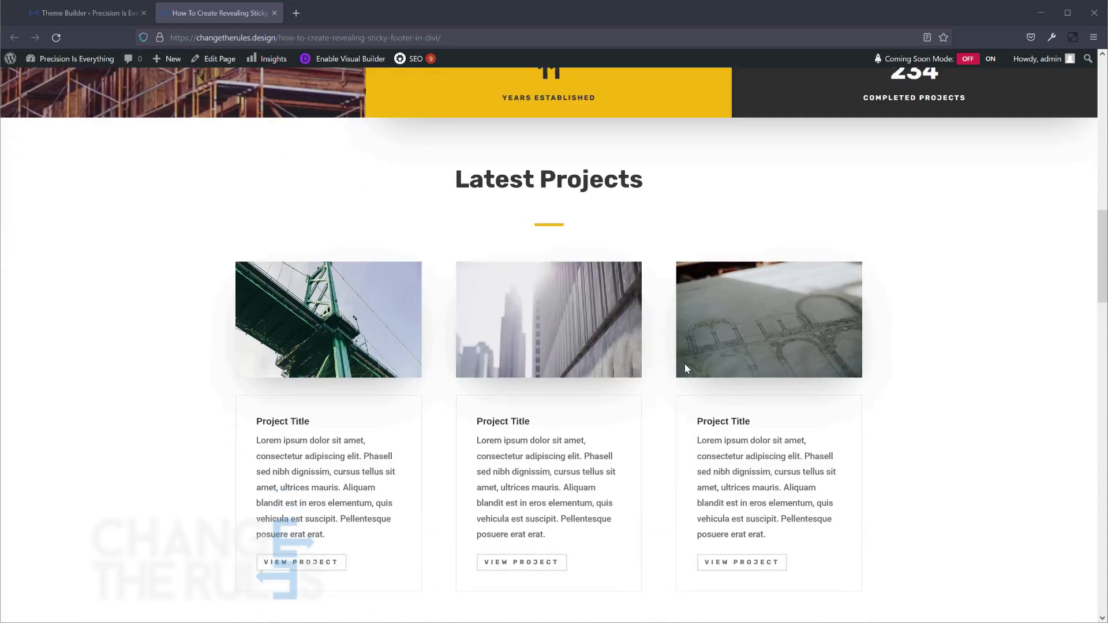
scroll(687, 368, down, 11)
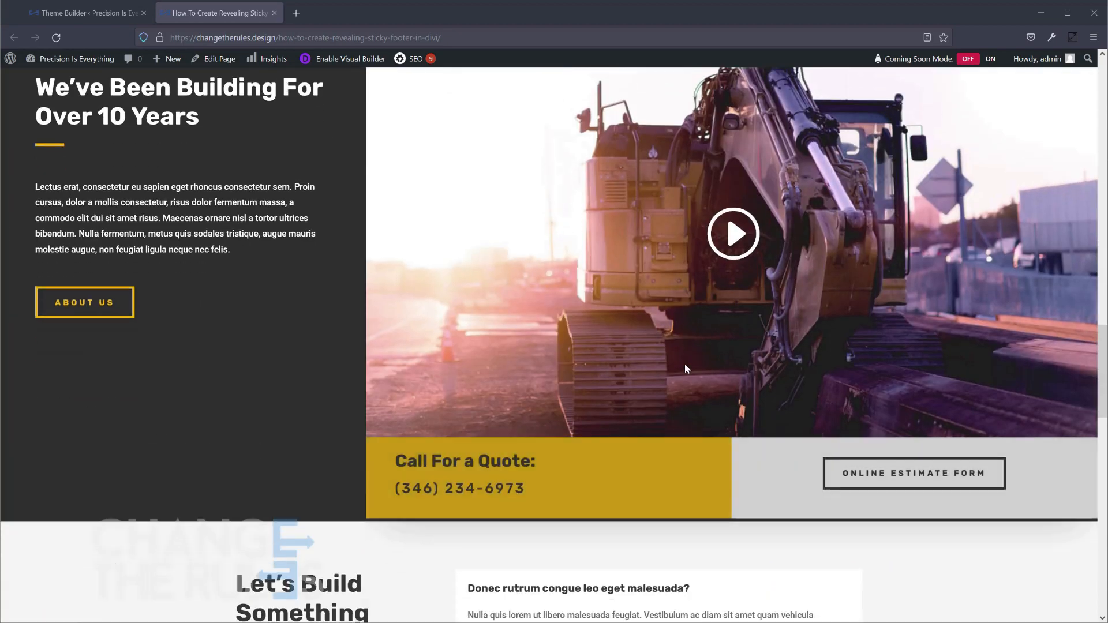
scroll(687, 368, down, 12)
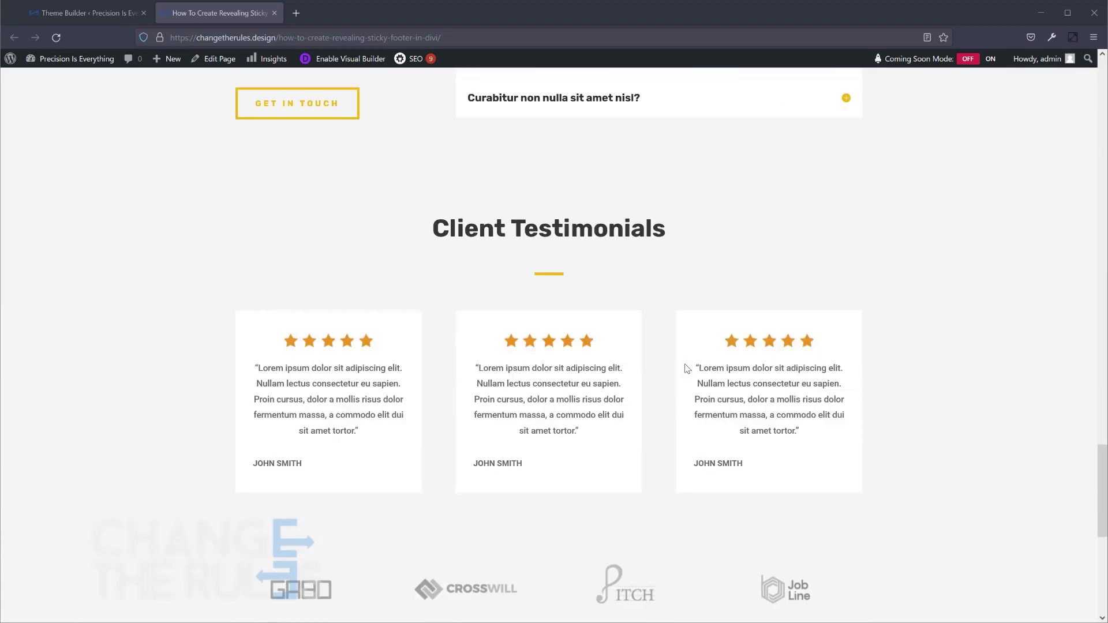
scroll(686, 368, down, 3)
scroll(687, 368, up, 7)
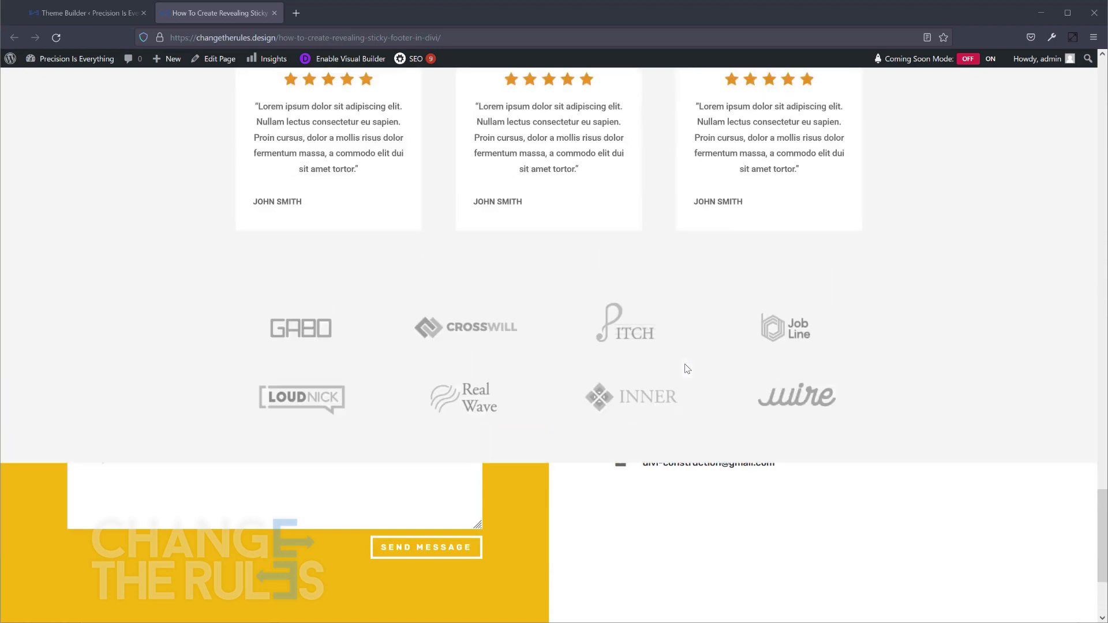
scroll(686, 368, down, 6)
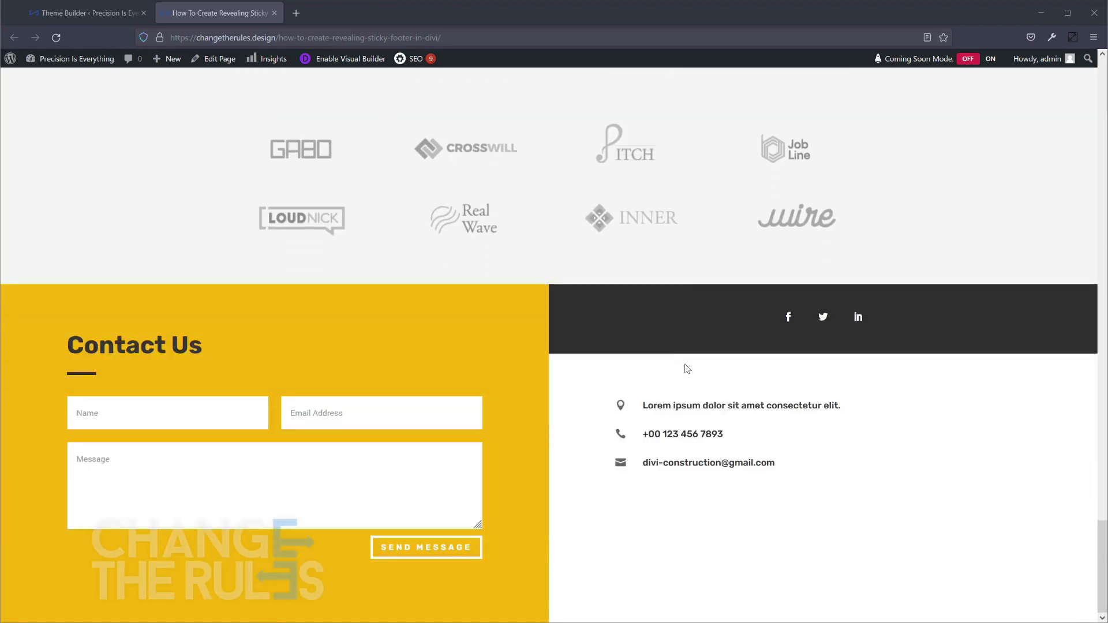
scroll(686, 368, up, 6)
scroll(686, 368, down, 6)
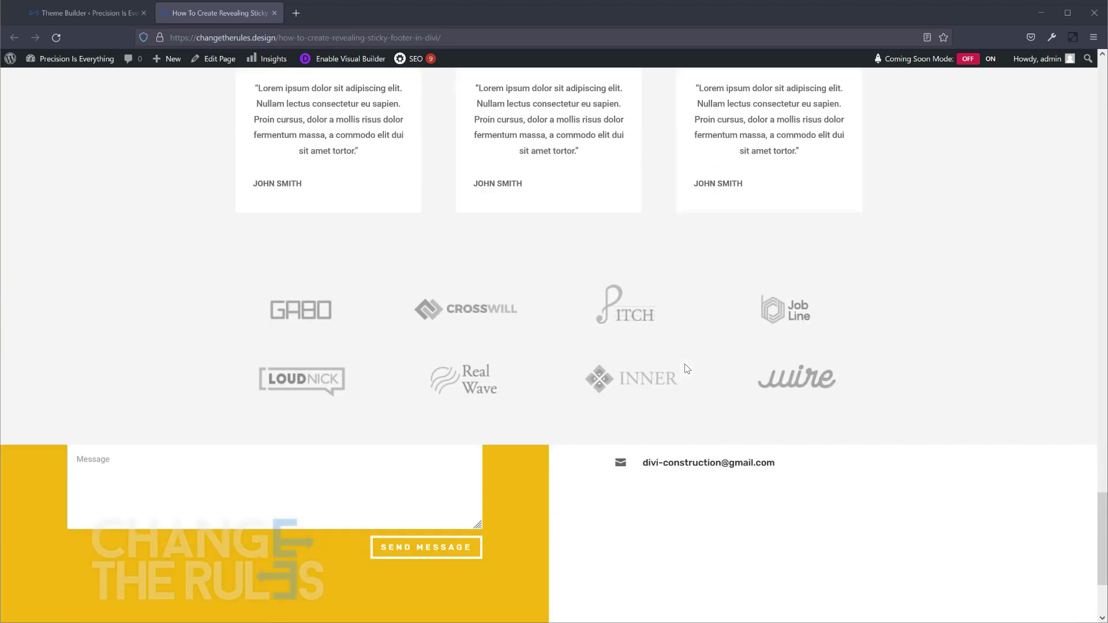